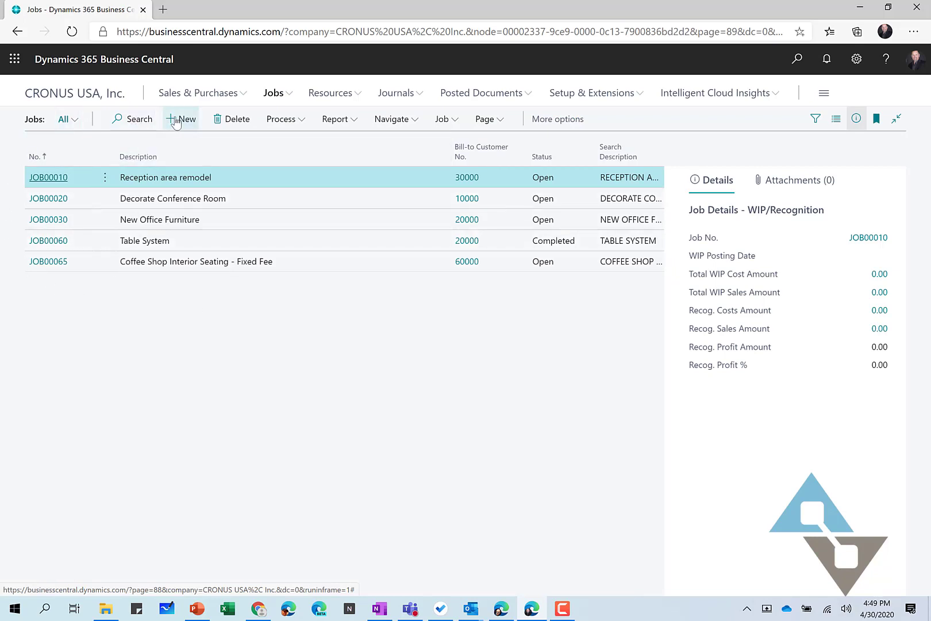
# - Create a new job with the description "Coffee Shop Chairs Tables"
pyautogui.click(179, 122)
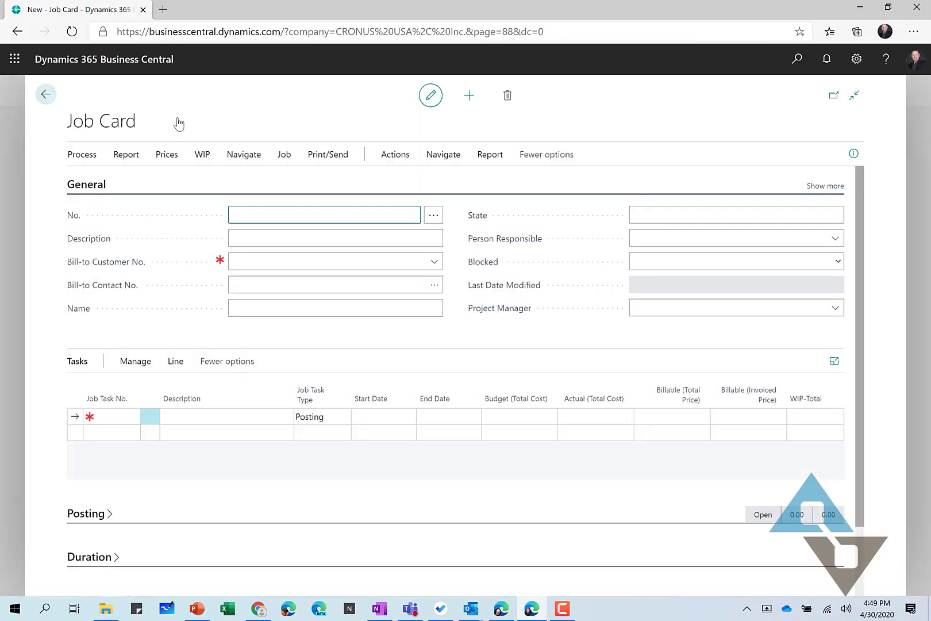
pyautogui.press('Tab')
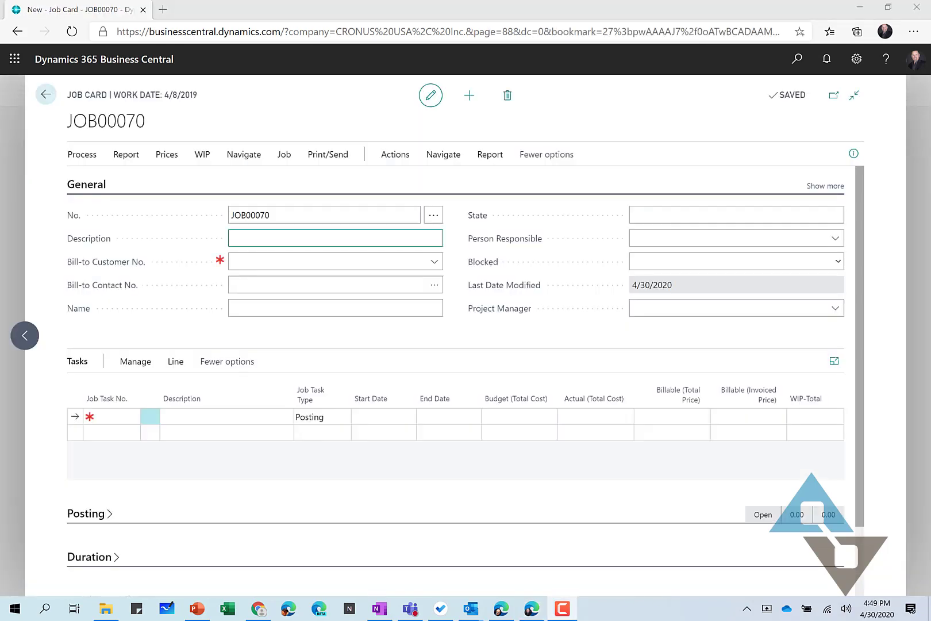
pyautogui.click(278, 234)
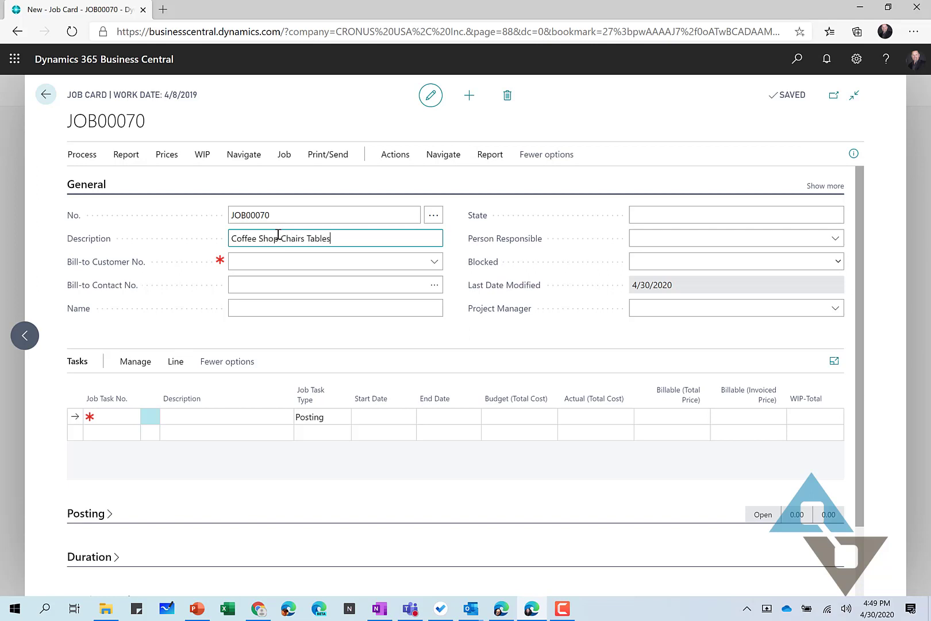
pyautogui.press('Tab')
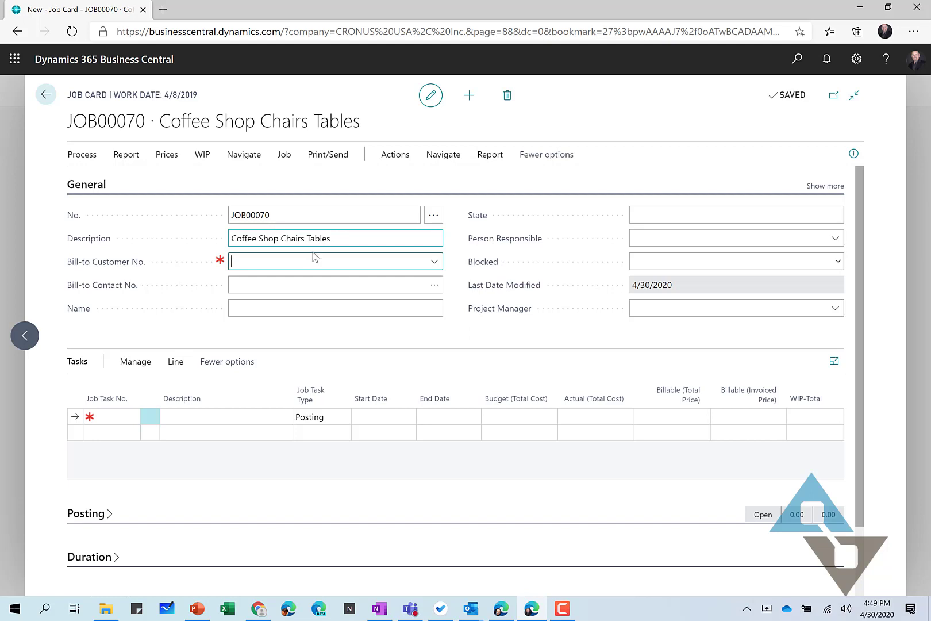
# - Set Fourth Coffee as the job's bill-to customer
pyautogui.click(434, 262)
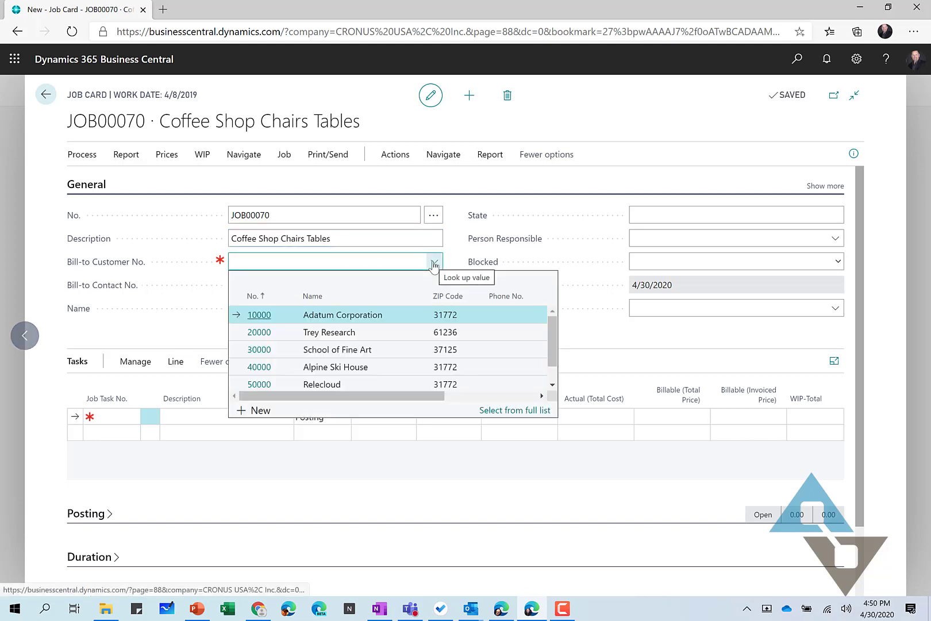
pyautogui.scroll(-1, 351, 366)
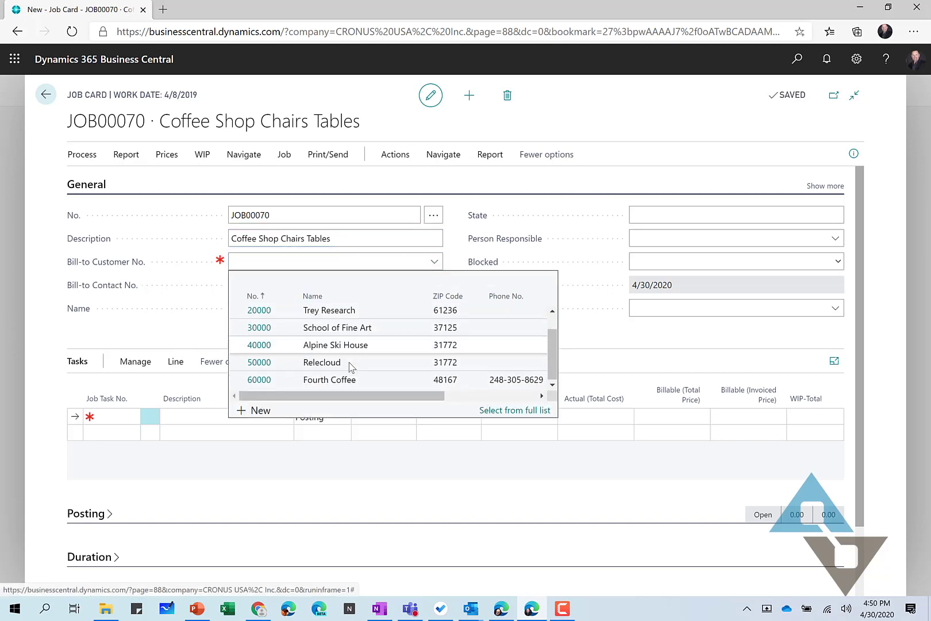
pyautogui.click(259, 380)
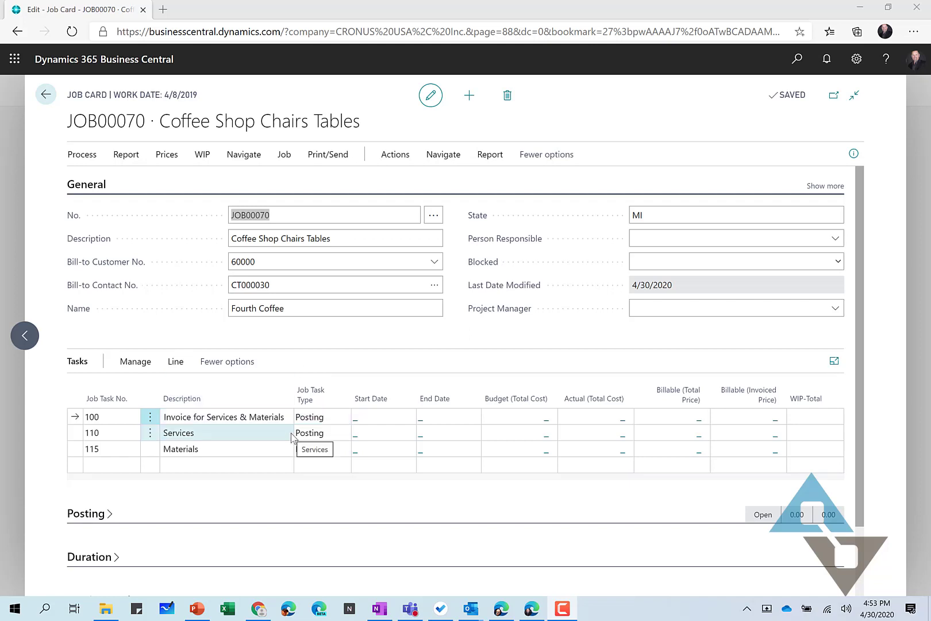
# - Open the job's planning lines and add a line for job task 100 with line type Billable
pyautogui.click(242, 160)
pyautogui.click(124, 183)
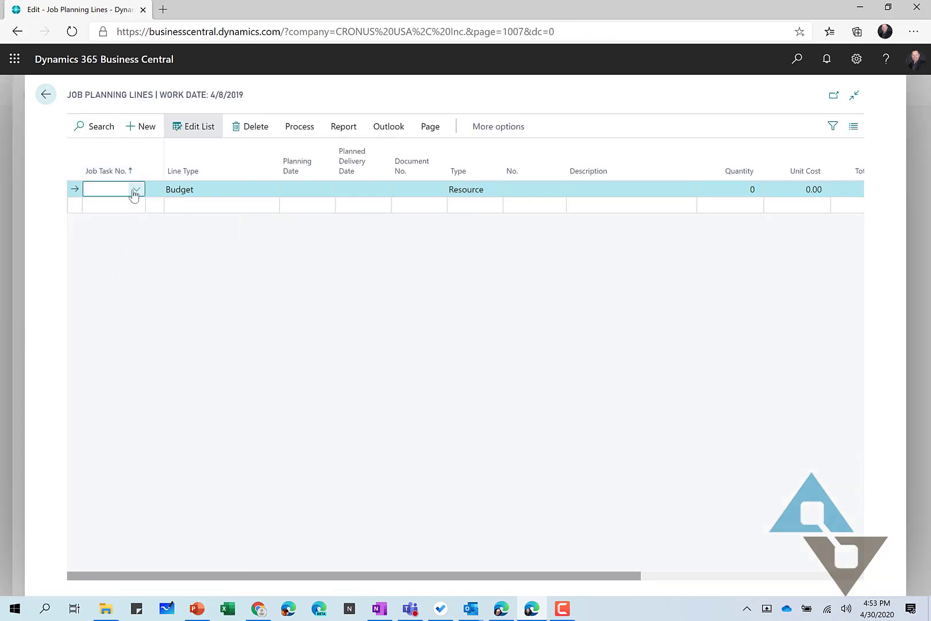
pyautogui.click(137, 192)
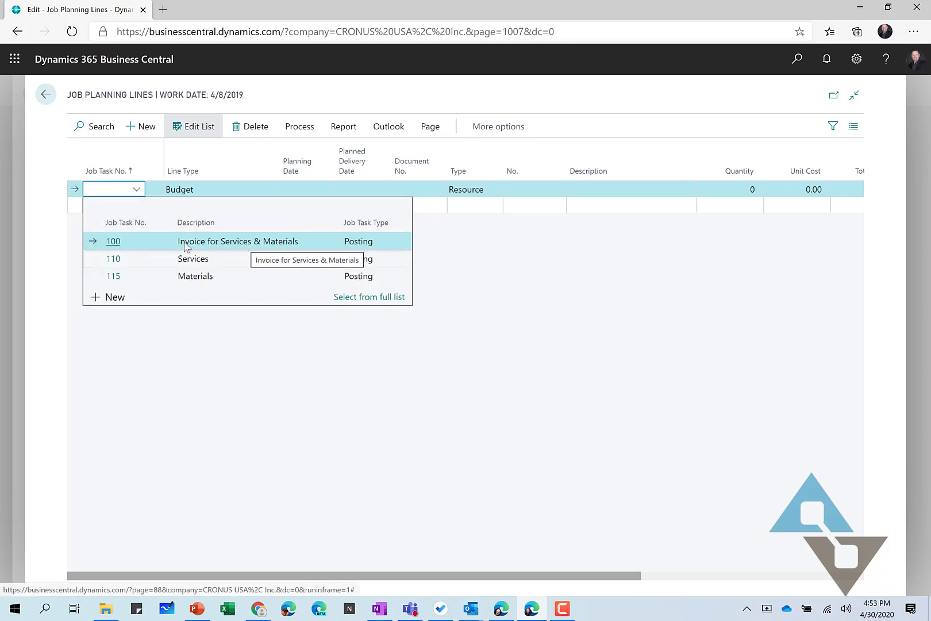
pyautogui.click(112, 244)
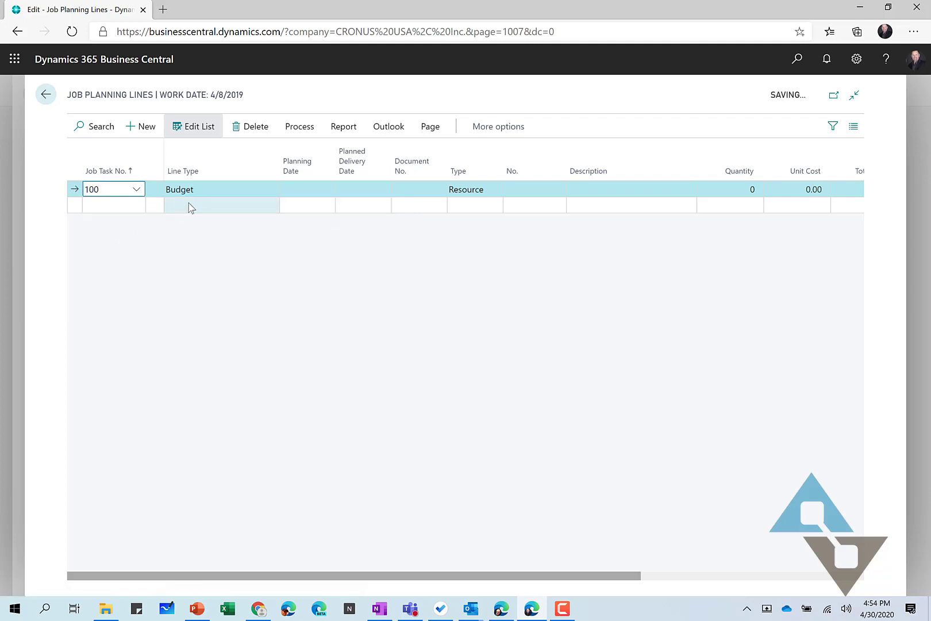
pyautogui.click(211, 194)
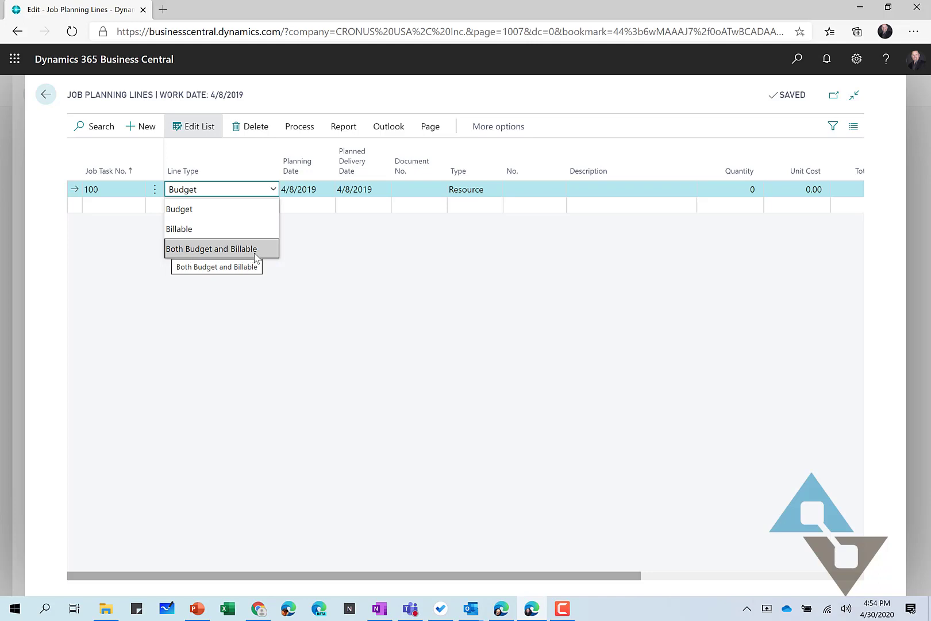
pyautogui.click(211, 228)
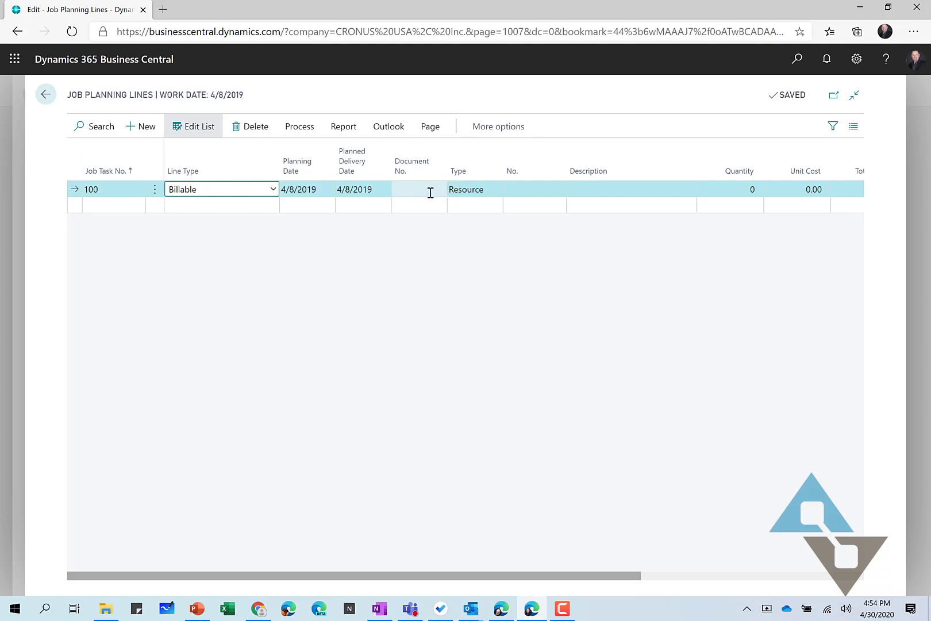
# - Set the task 100 line's type to G/L Account and choose the "Income, Services" account
pyautogui.click(496, 190)
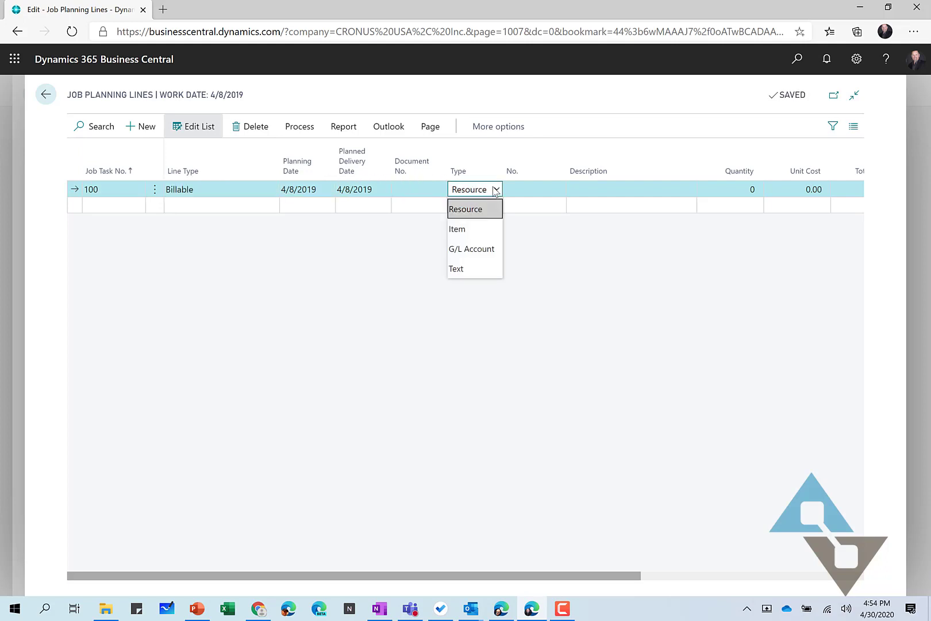
pyautogui.click(462, 249)
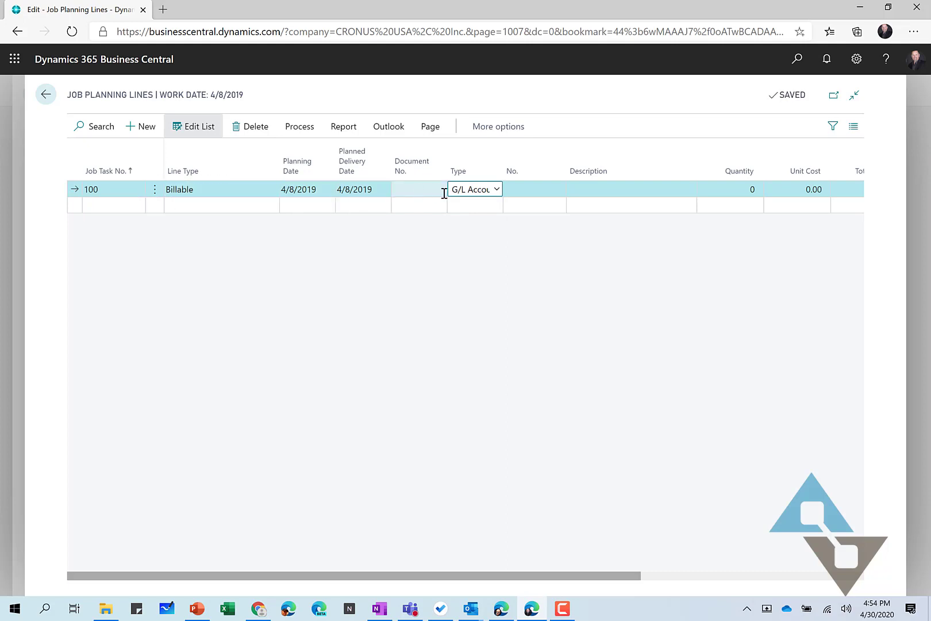
pyautogui.click(554, 193)
pyautogui.click(555, 191)
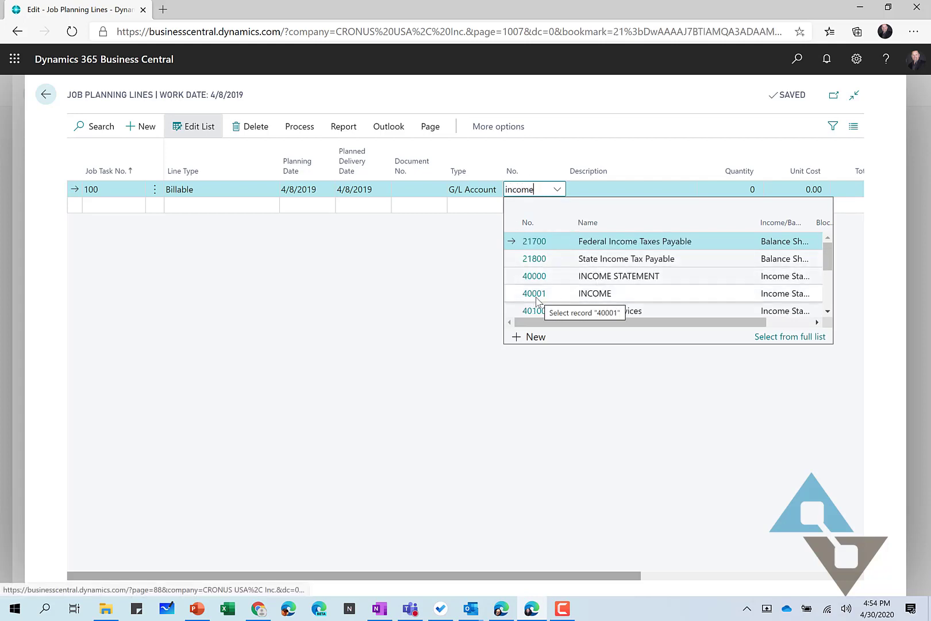
pyautogui.scroll(-2, 541, 297)
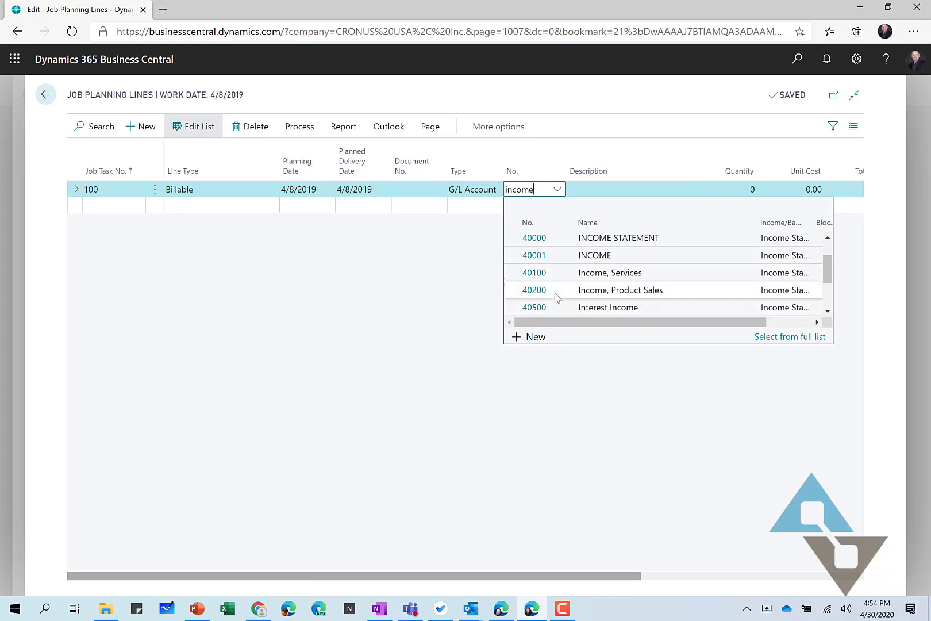
pyautogui.click(540, 274)
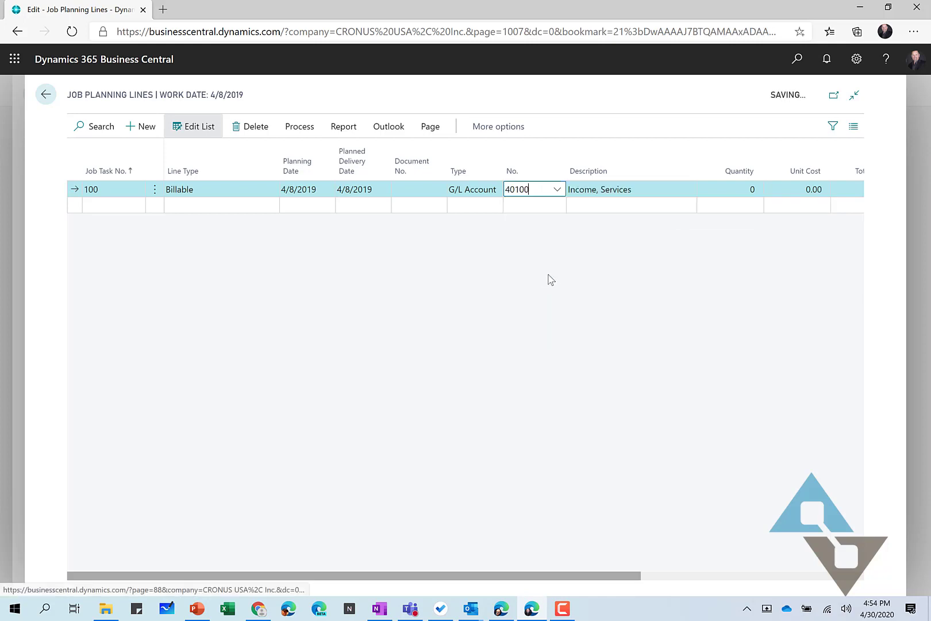
# - Set the task 100 line's quantity to 1 and its unit price to 50,000.00
pyautogui.click(719, 189)
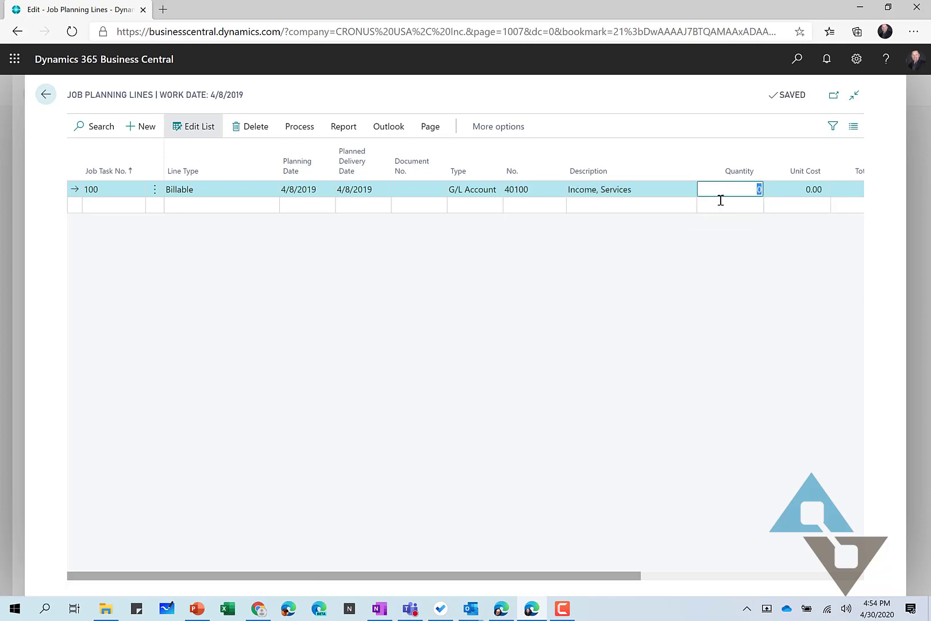
pyautogui.press('Tab')
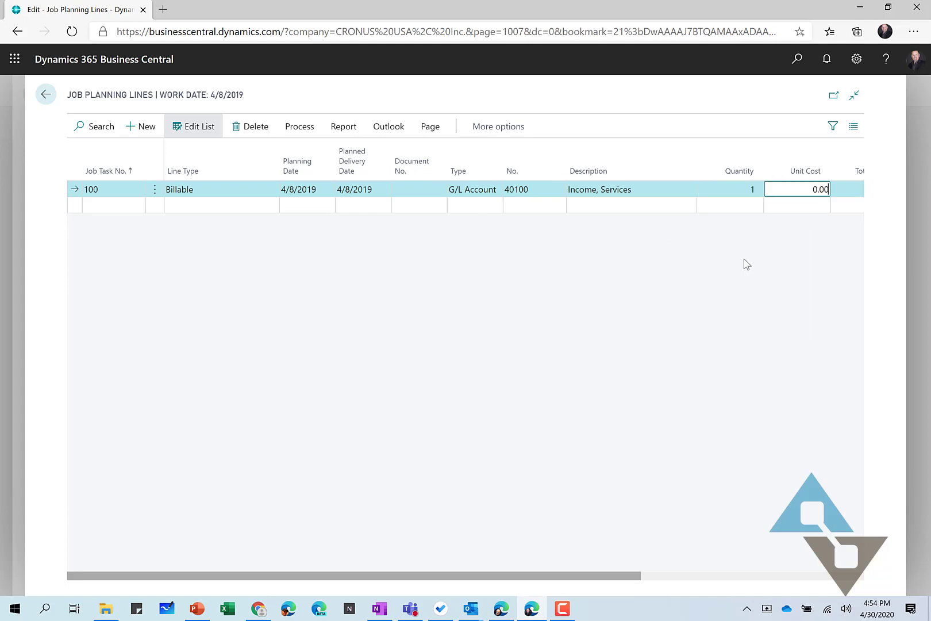
pyautogui.press('Tab')
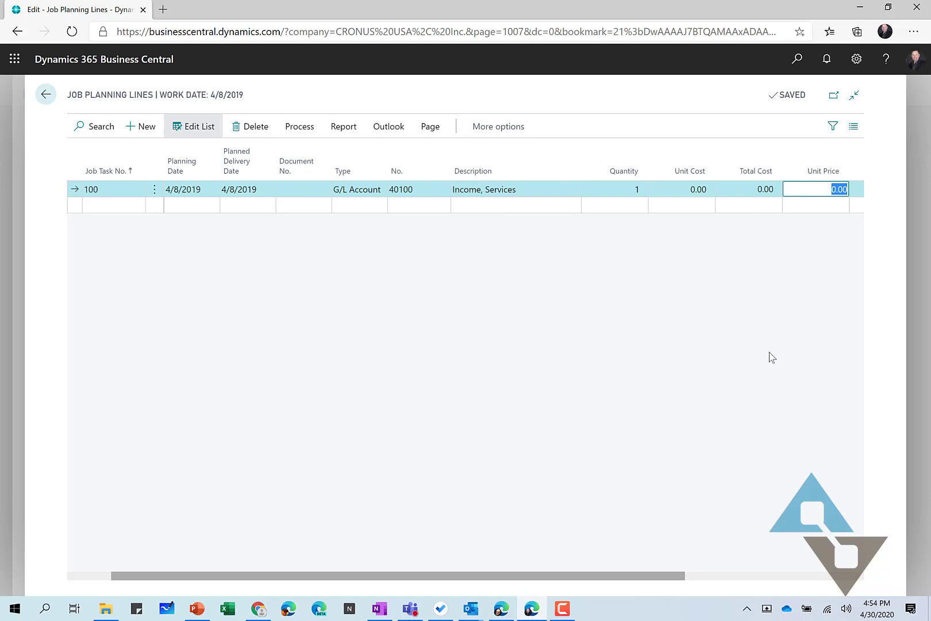
pyautogui.write('50,00')
pyautogui.press('Tab')
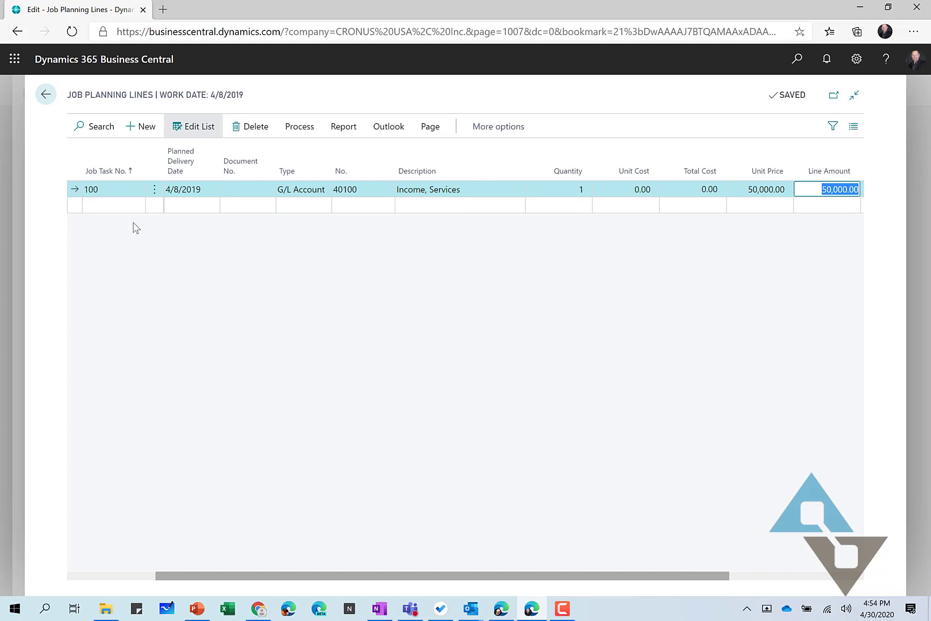
# - Add a planning line for job task 110 (Services) with the type Resource
pyautogui.click(115, 209)
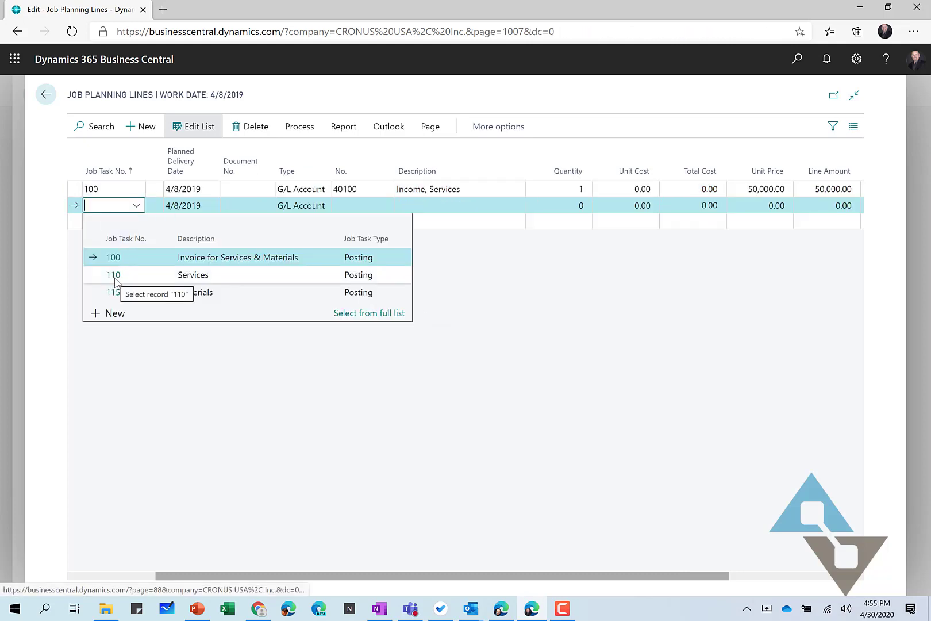
pyautogui.click(114, 278)
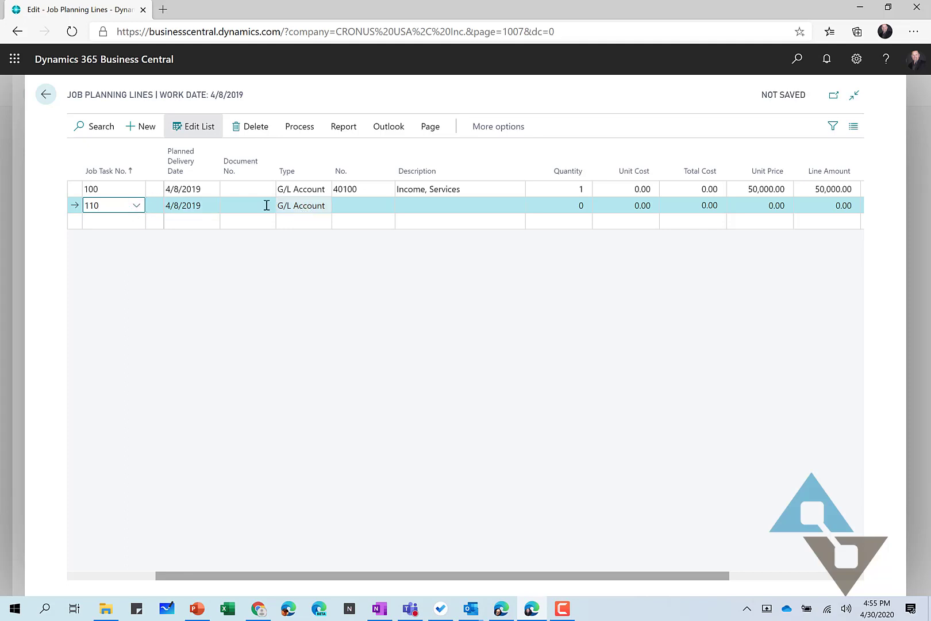
pyautogui.click(313, 208)
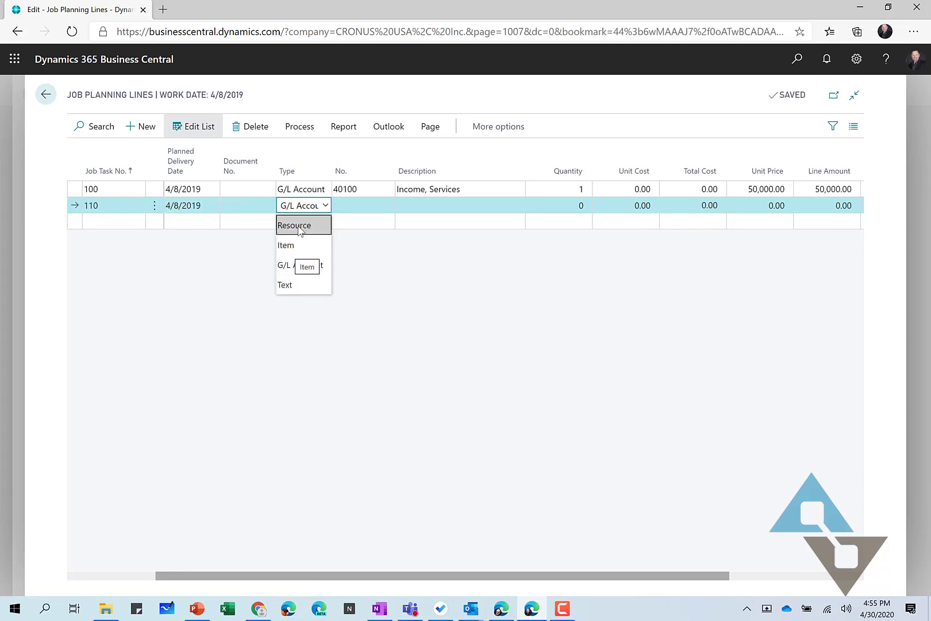
pyautogui.click(305, 227)
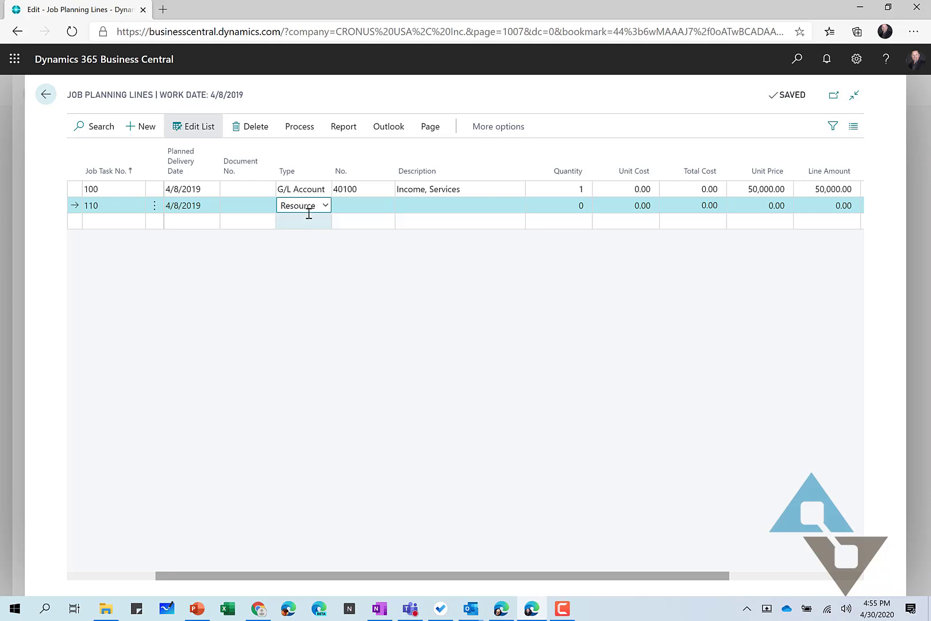
# - Assign the first person in the resource list to the task 110 line and set its quantity to 4
pyautogui.click(367, 206)
pyautogui.click(384, 206)
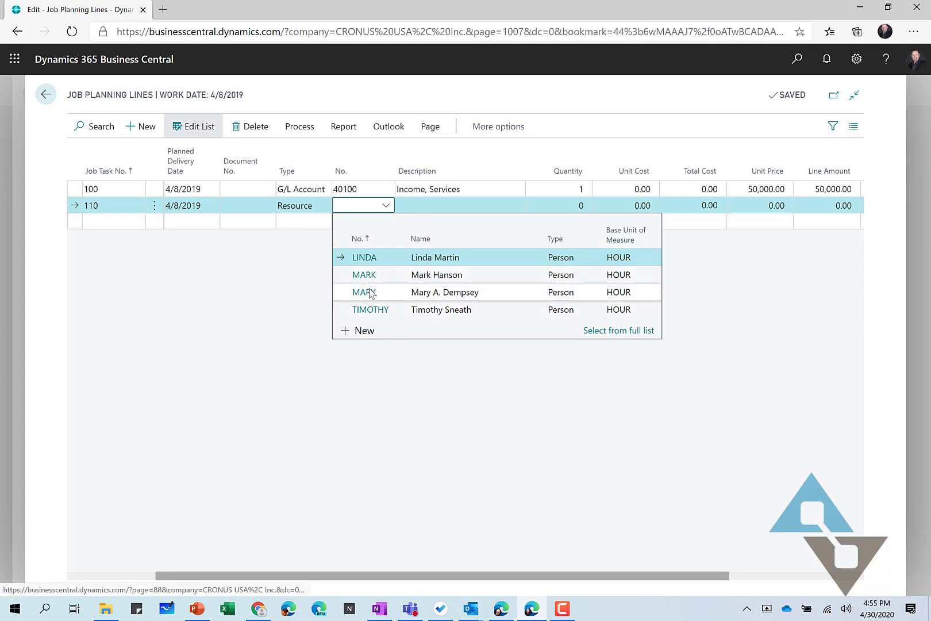
pyautogui.click(370, 260)
pyautogui.press('Tab')
pyautogui.click(570, 207)
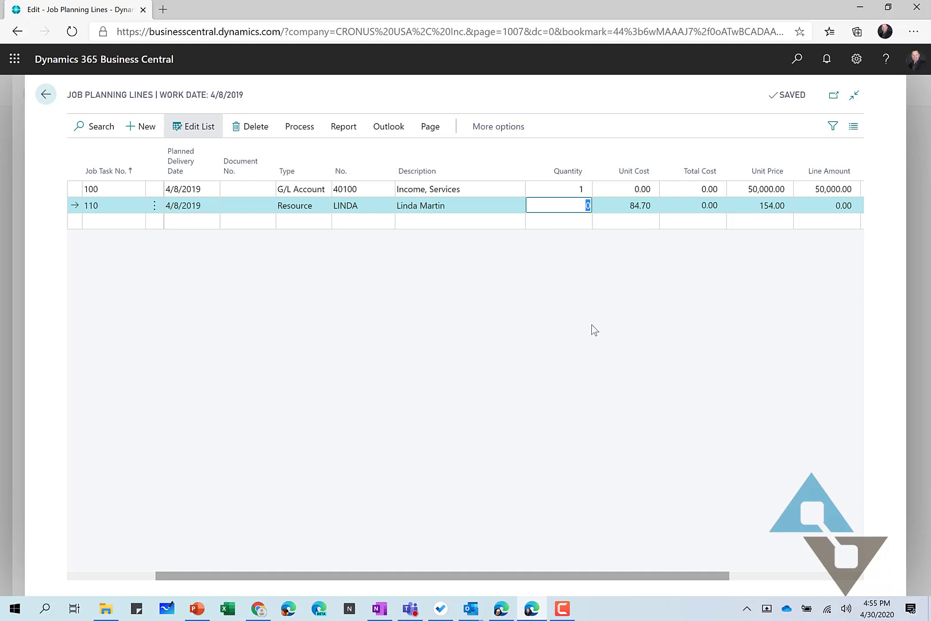
pyautogui.press('Tab')
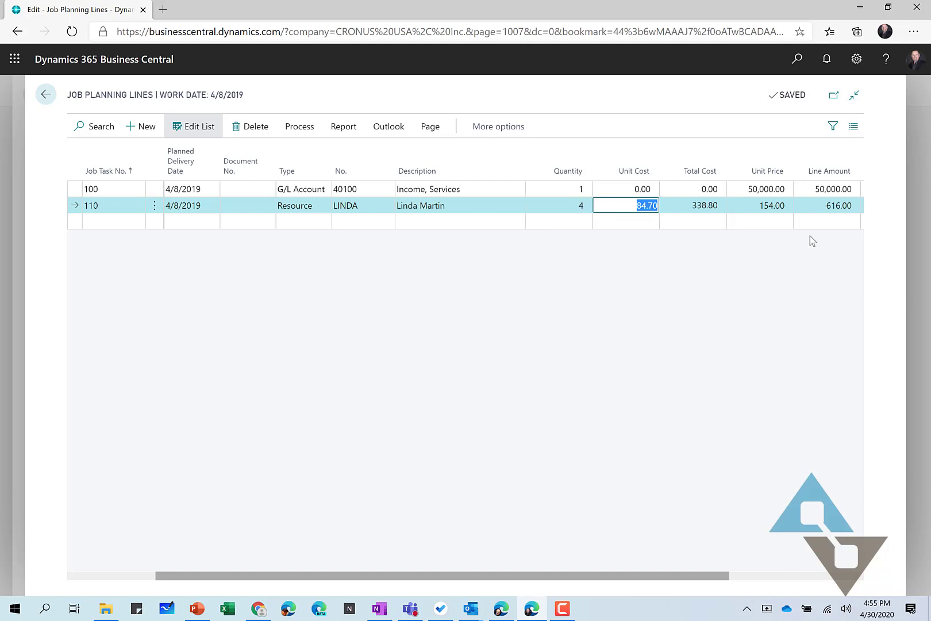
# - Add a planning line for job task 115 (Materials) and set its line type to Budget
pyautogui.click(122, 223)
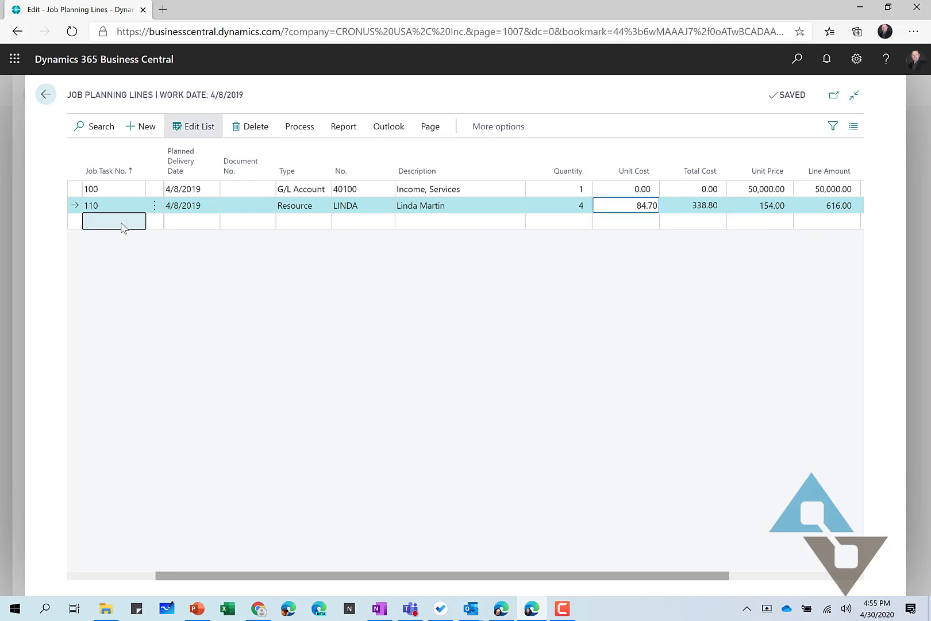
pyautogui.click(136, 222)
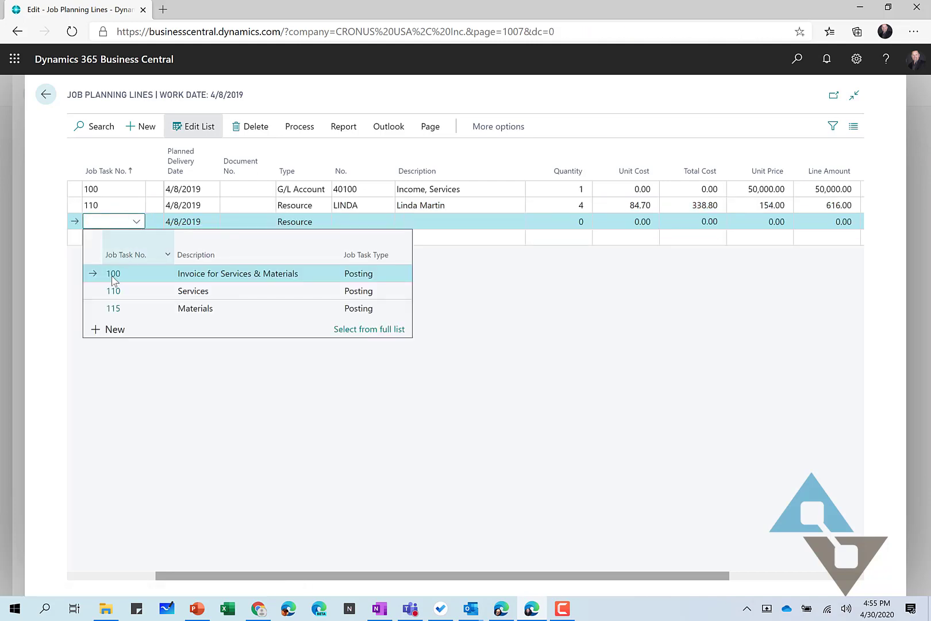
pyautogui.click(113, 308)
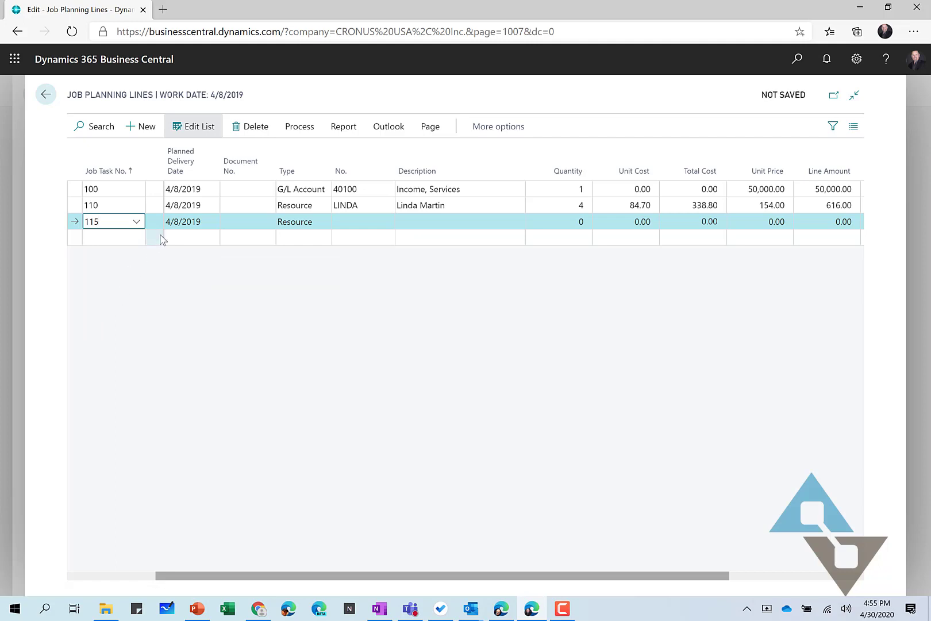
pyautogui.press('Tab')
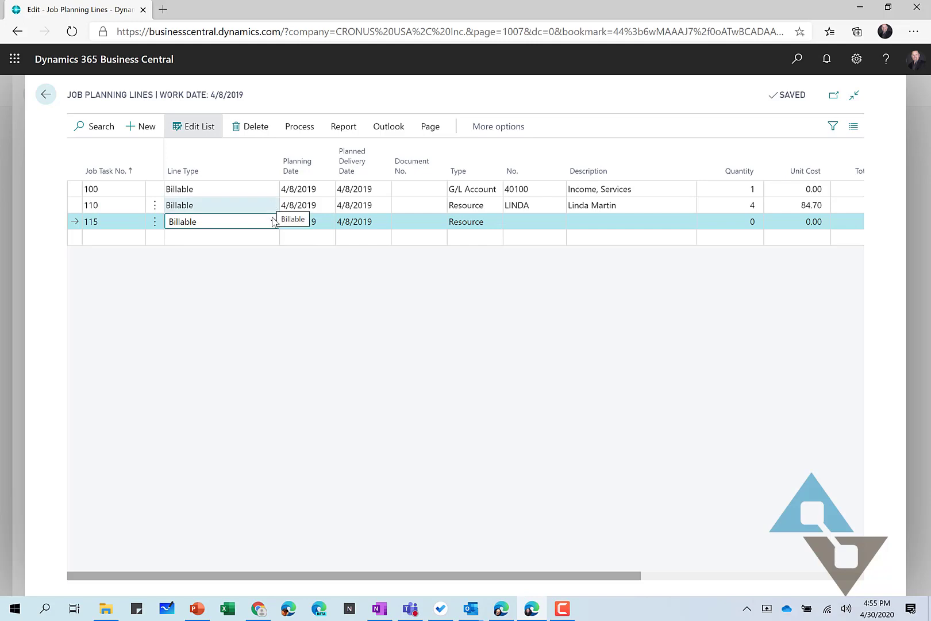
pyautogui.click(272, 222)
pyautogui.click(231, 241)
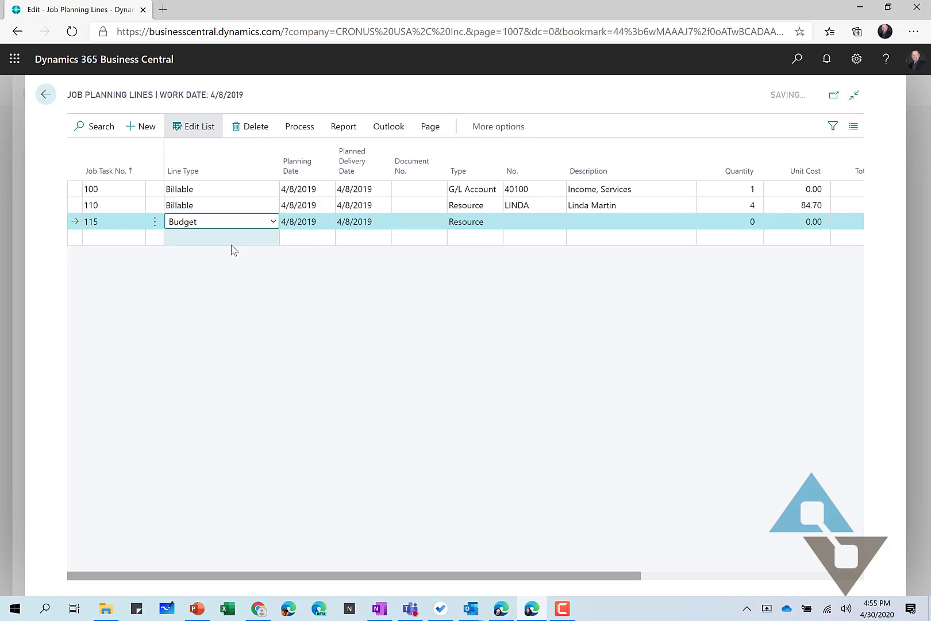
# - Change the line type of the task 110 planning line to Budget
pyautogui.click(265, 206)
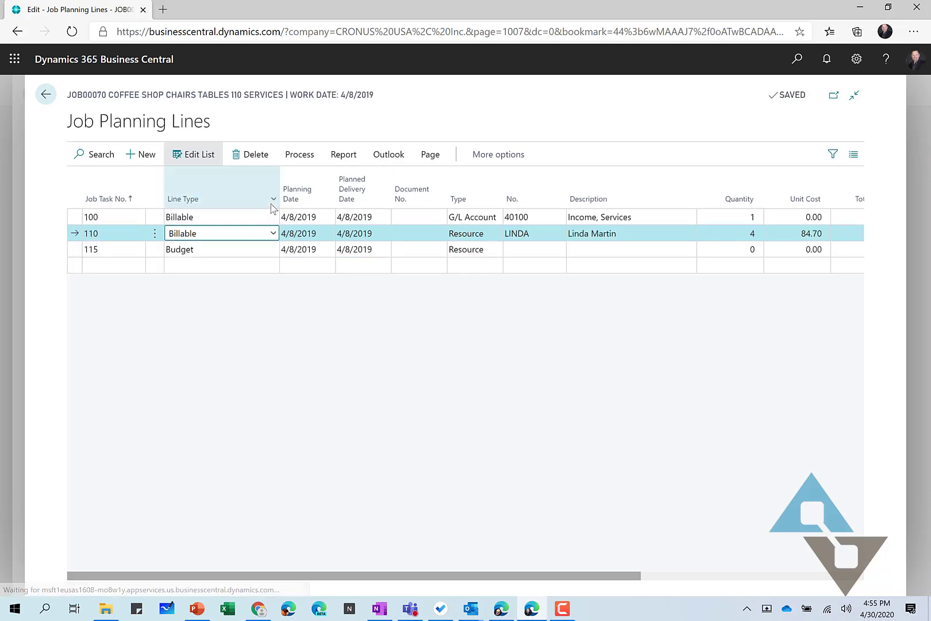
pyautogui.click(272, 234)
pyautogui.click(245, 256)
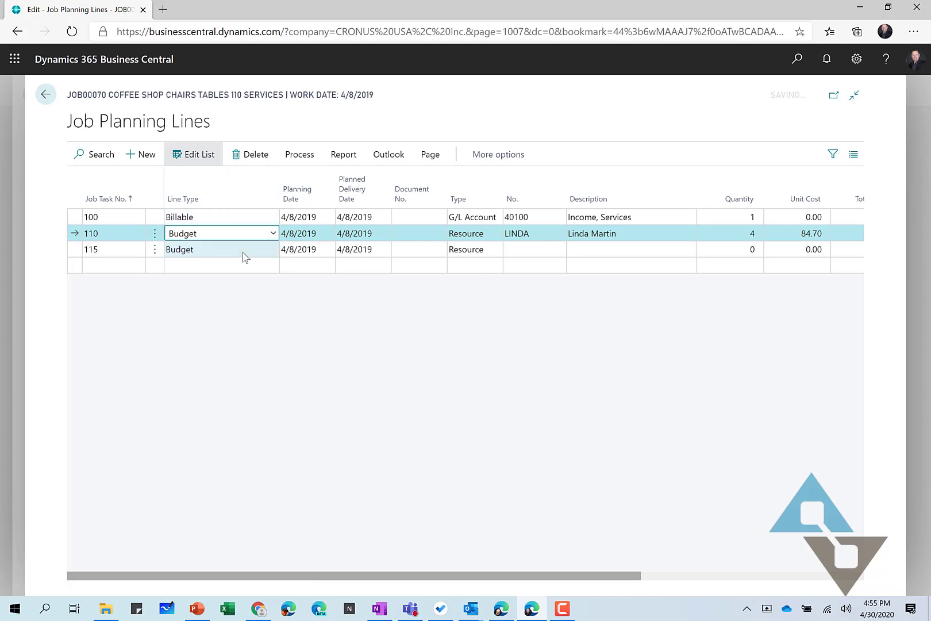
# - Set the task 115 planning line's type to Item and choose item 1896-S (ATHENS Desk) with a quantity of 1
pyautogui.click(484, 253)
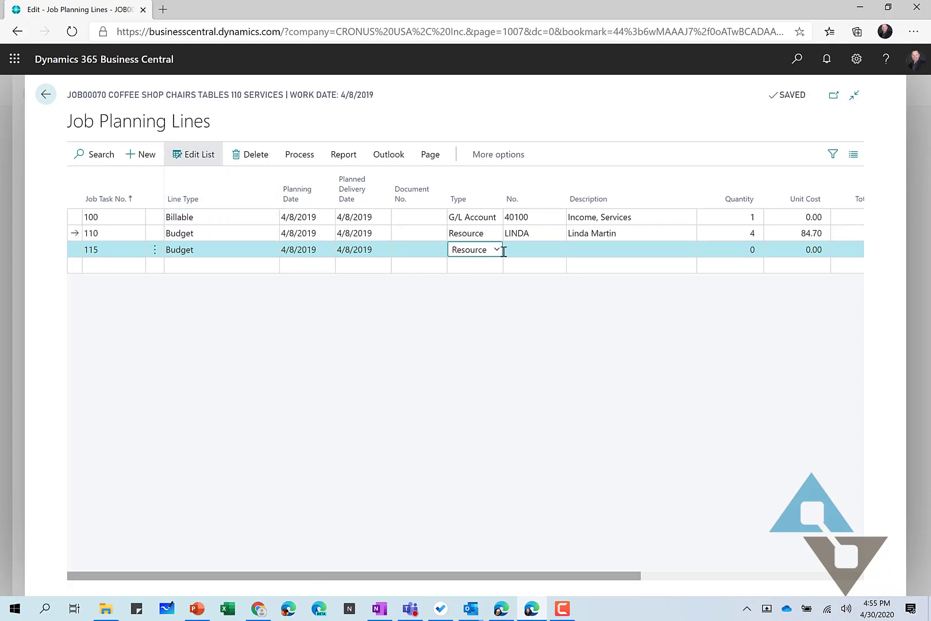
pyautogui.click(498, 249)
pyautogui.click(476, 289)
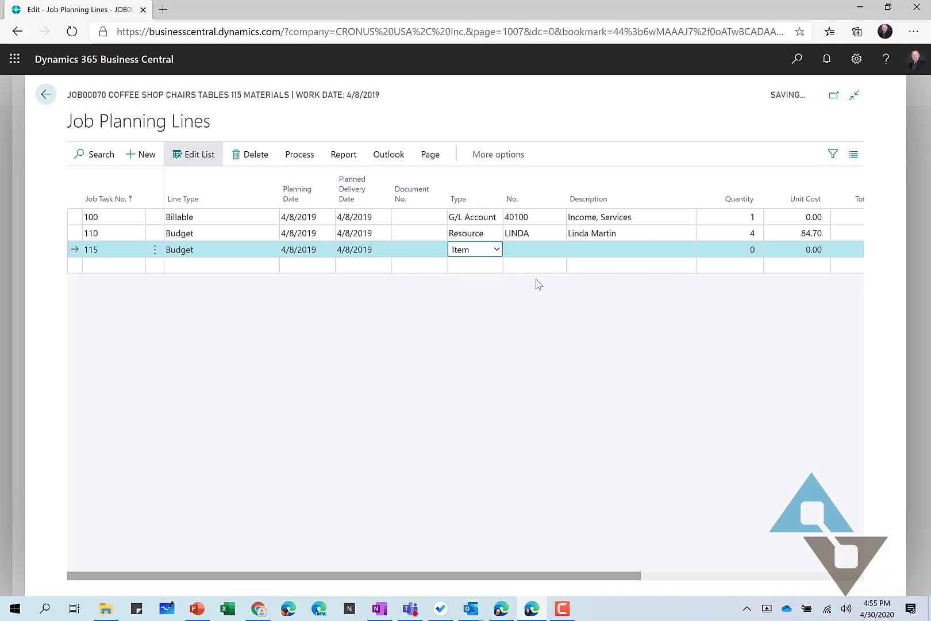
pyautogui.click(544, 249)
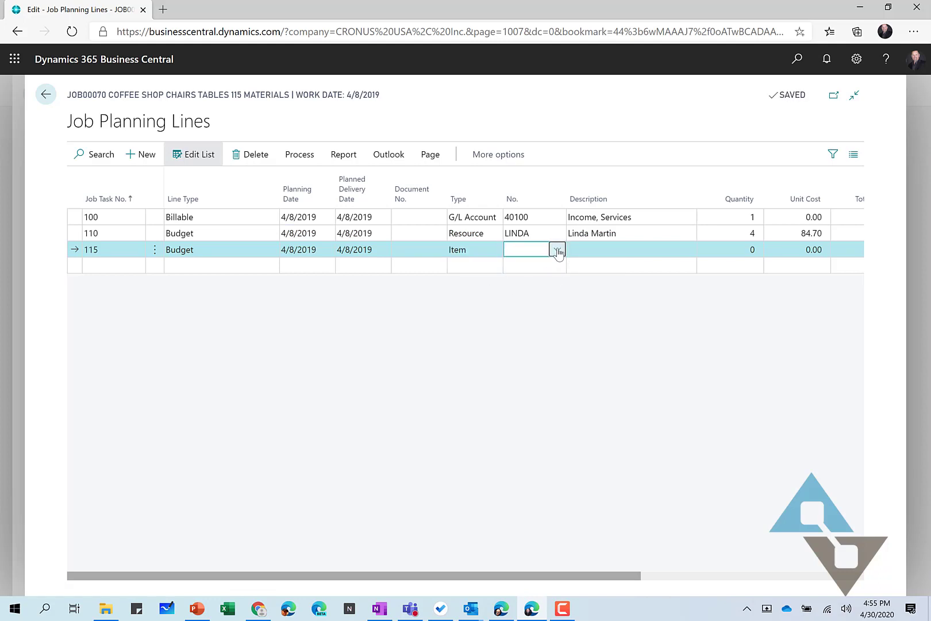
pyautogui.click(557, 250)
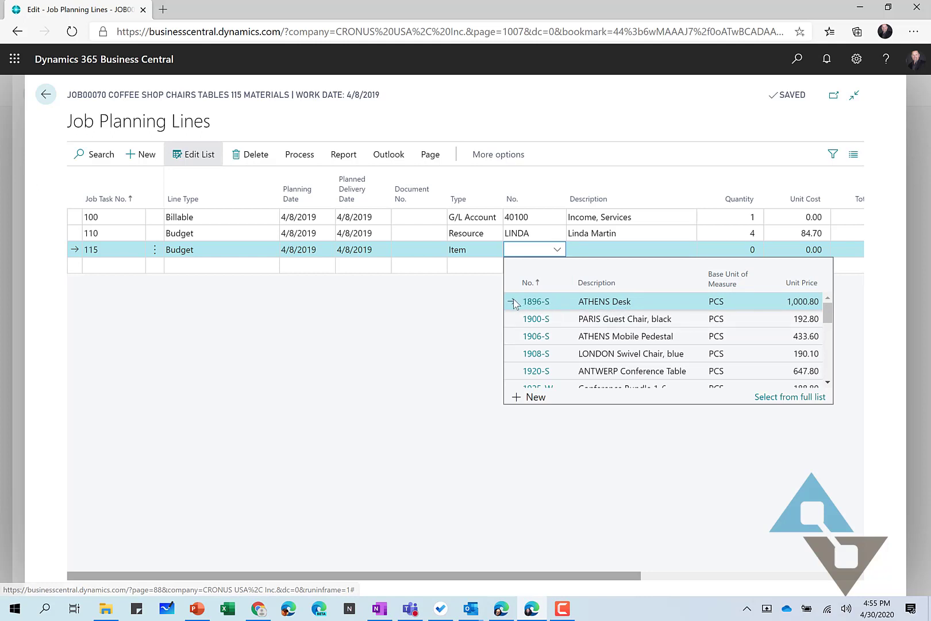
pyautogui.click(529, 303)
pyautogui.press('Tab')
pyautogui.press('Tab')
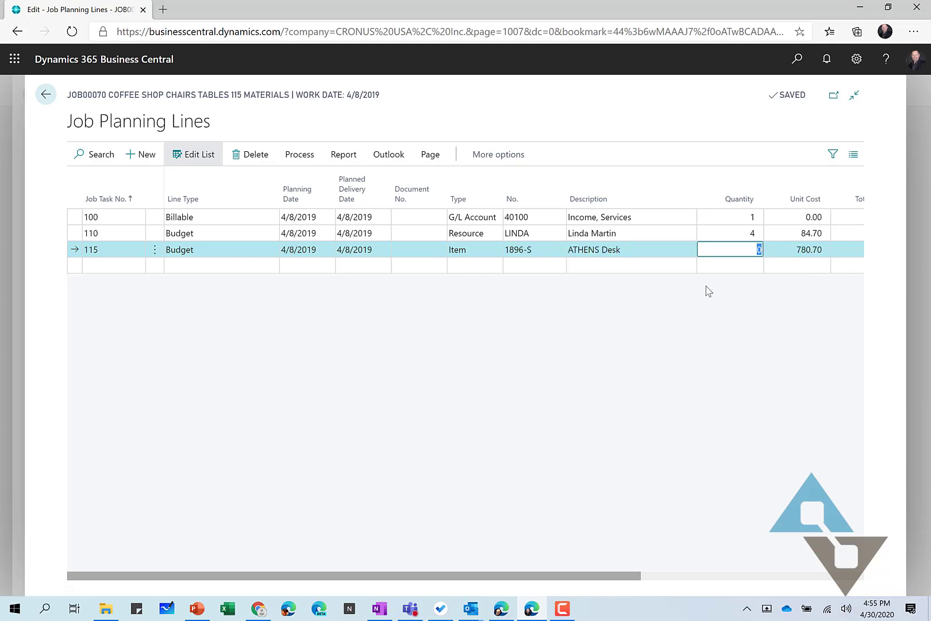
pyautogui.write('1')
pyautogui.press('Tab')
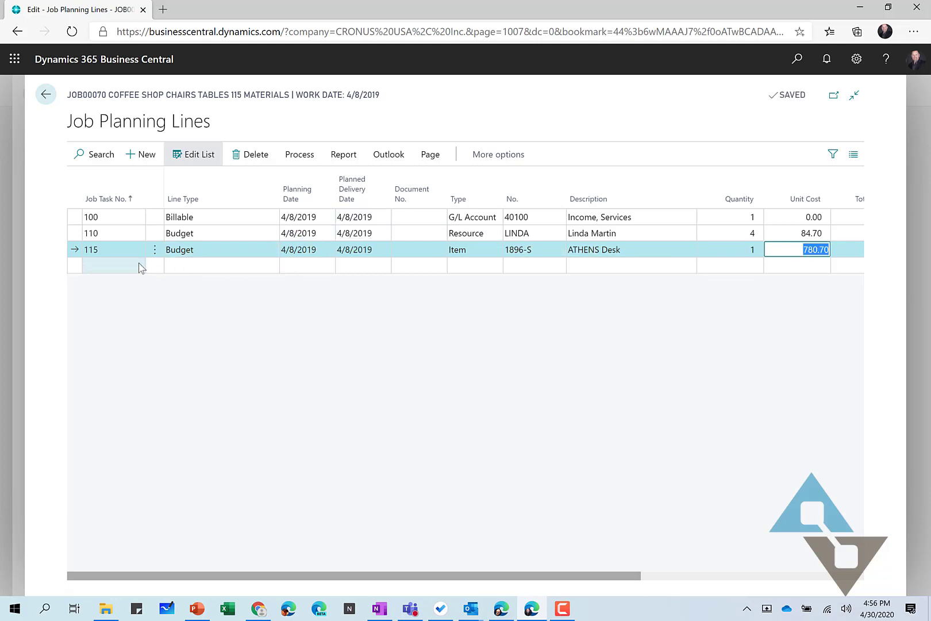
# - Add another budget planning line for job task 115 (Materials) with item 1900-S (PARIS Guest Chair, black) and a quantity of 6
pyautogui.click(107, 266)
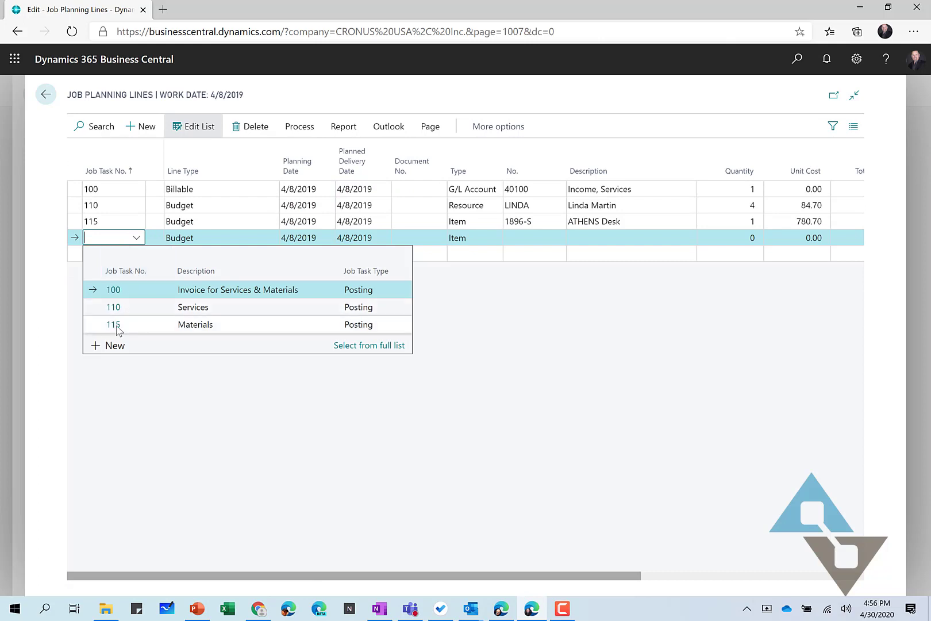
pyautogui.click(132, 325)
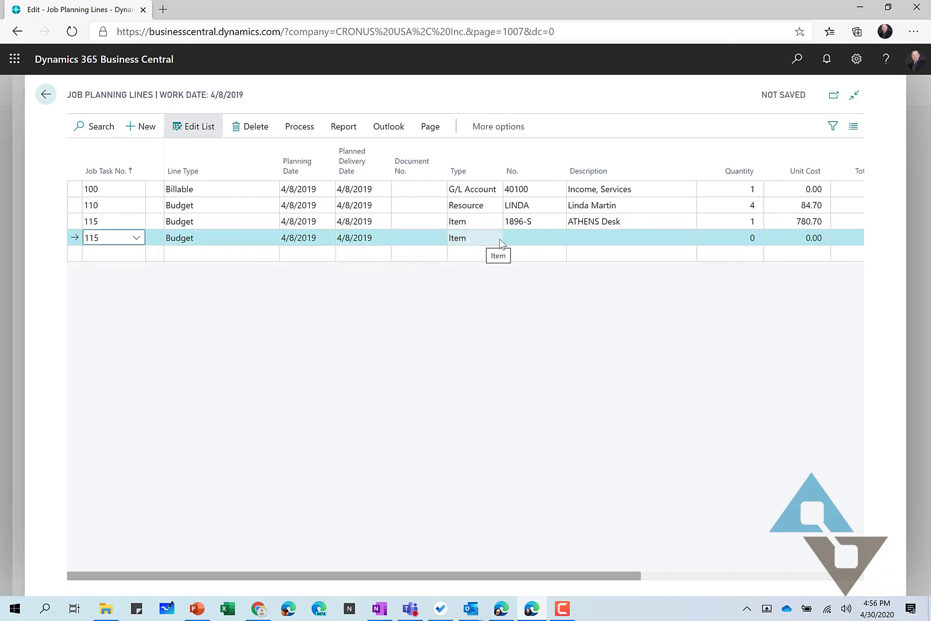
pyautogui.click(545, 239)
pyautogui.click(557, 238)
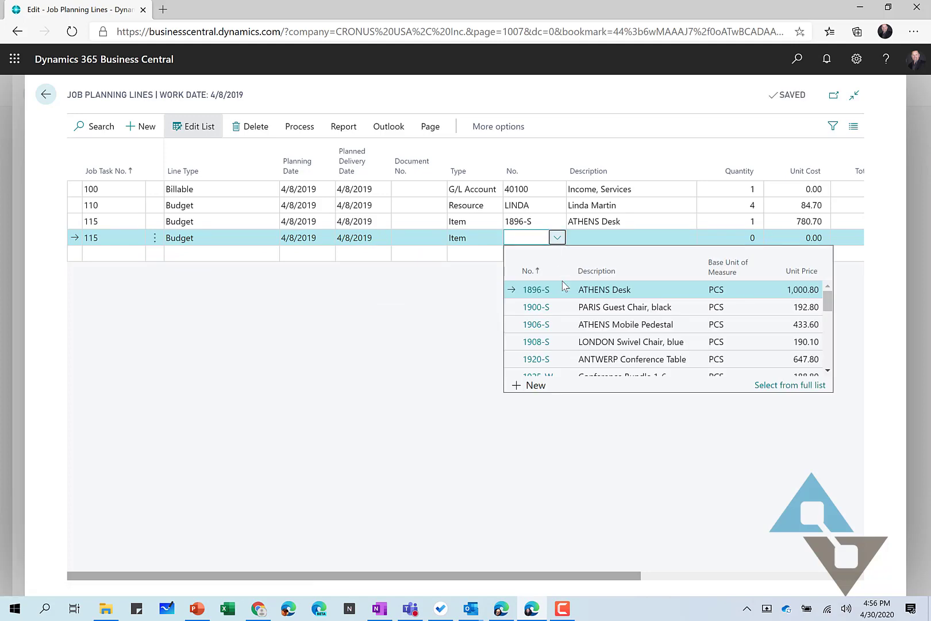
pyautogui.click(570, 308)
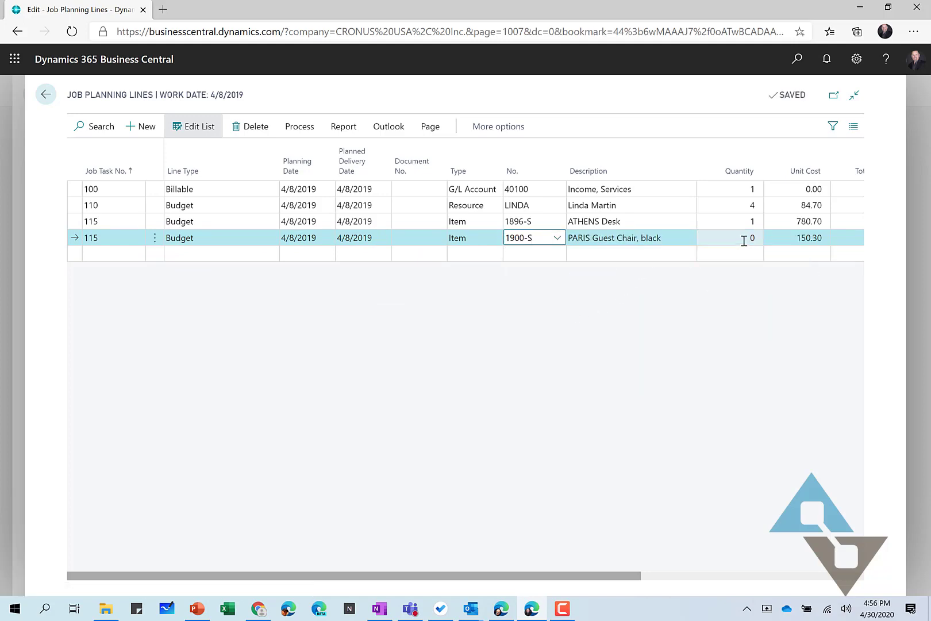
pyautogui.press('Tab')
pyautogui.press('Tab')
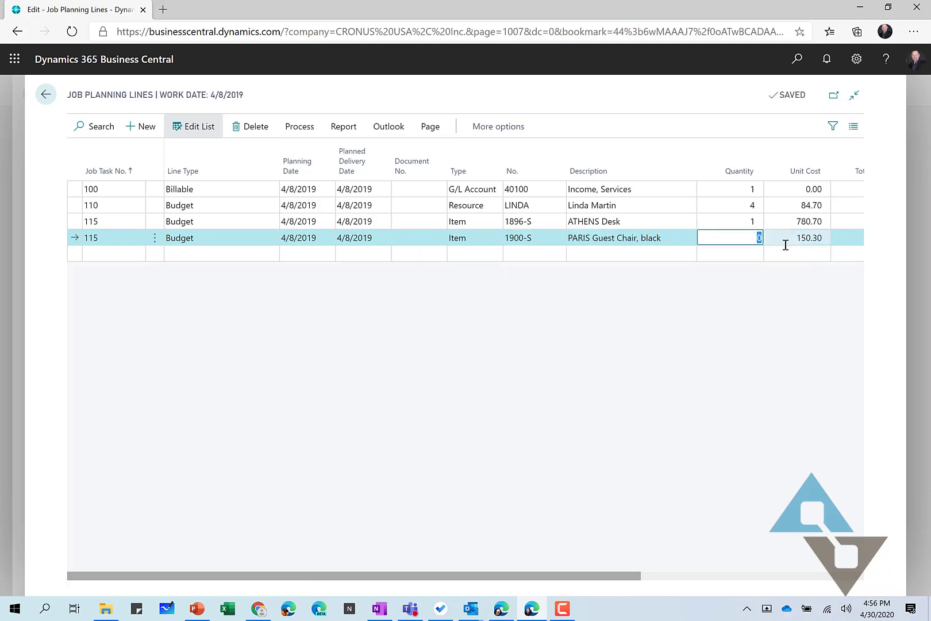
pyautogui.write('6')
pyautogui.press('Tab')
pyautogui.click(790, 345)
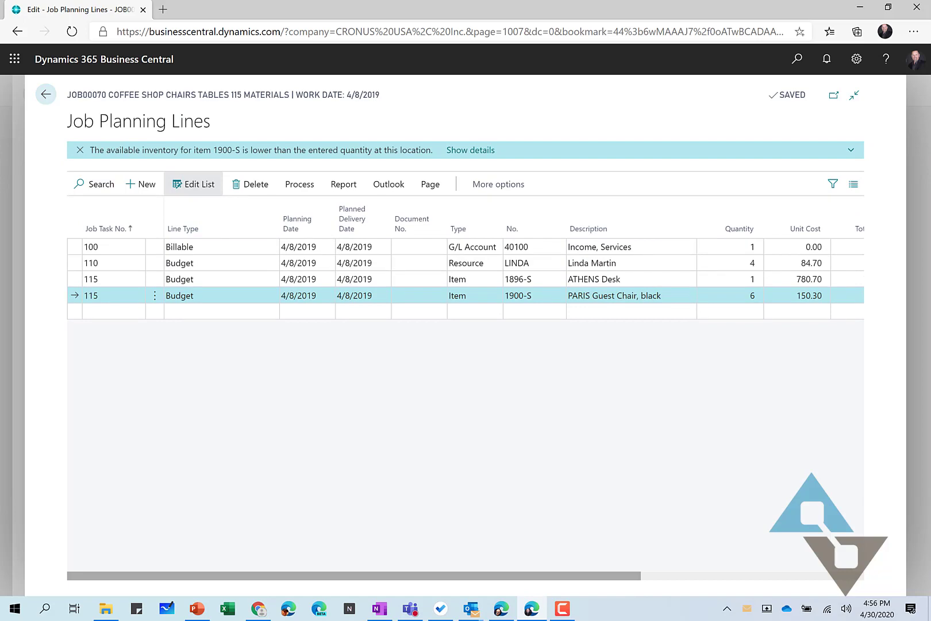
# - Return to the job card and review the job's budget cost, actual cost and billable price details
pyautogui.click(45, 94)
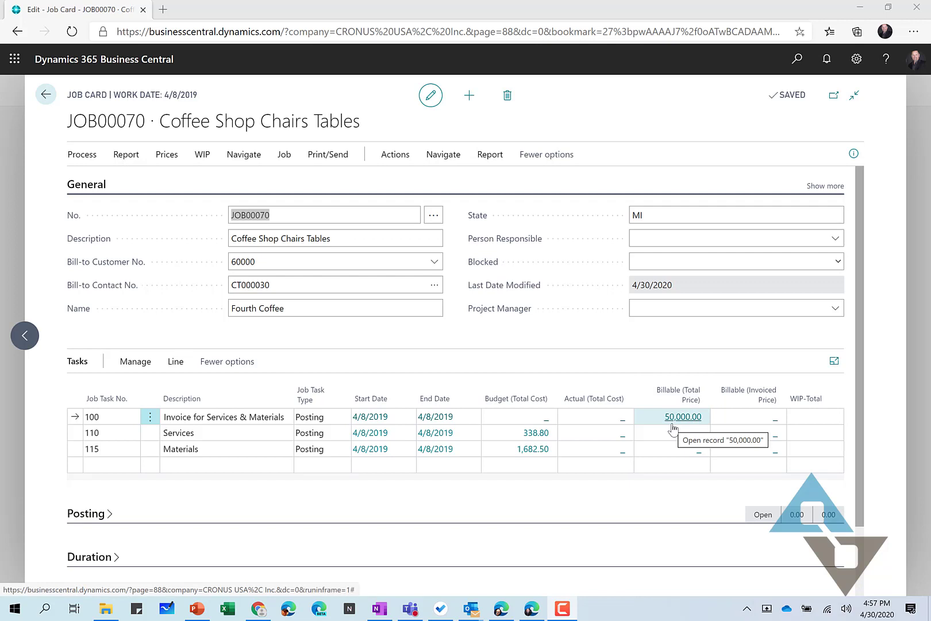
pyautogui.click(854, 154)
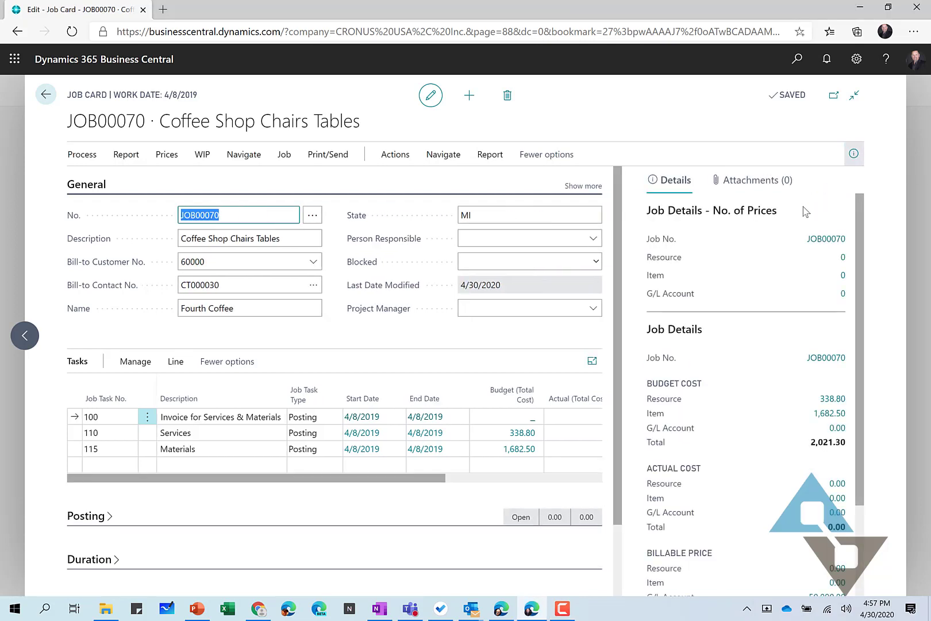
pyautogui.scroll(-2, 732, 335)
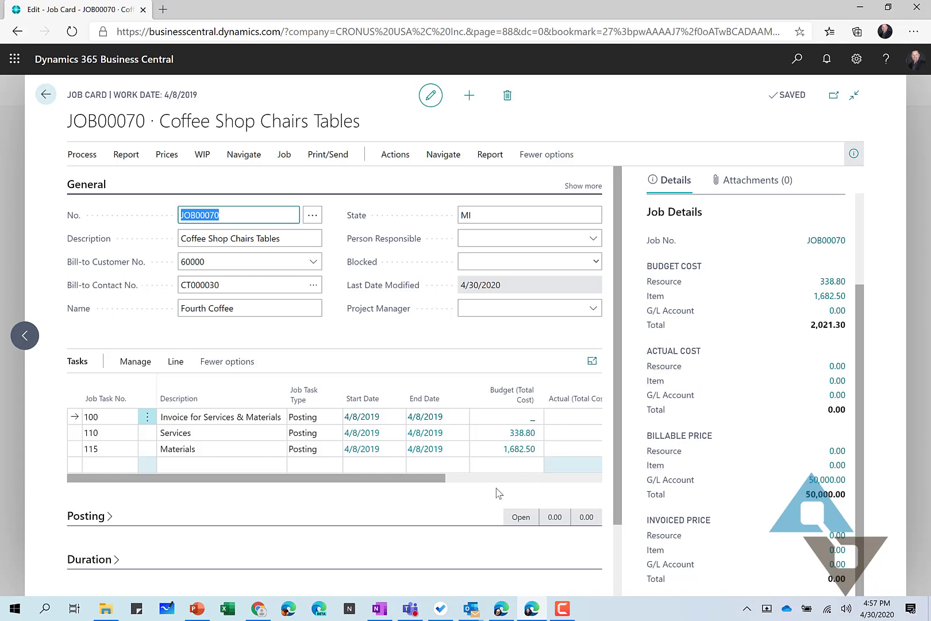
pyautogui.click(853, 153)
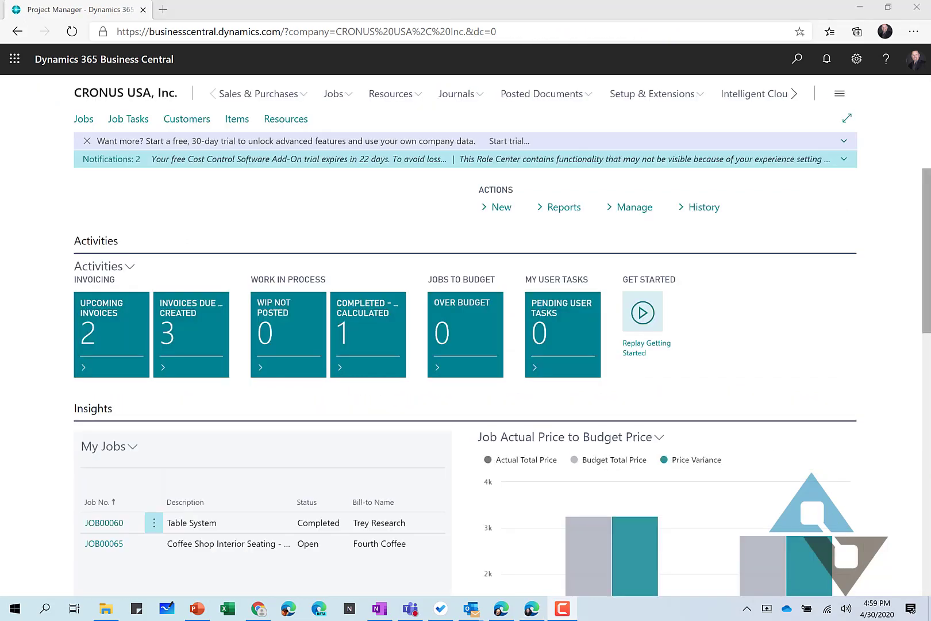
# - Create a new purchase order for the vendor Graphic Design Institute
pyautogui.click(300, 97)
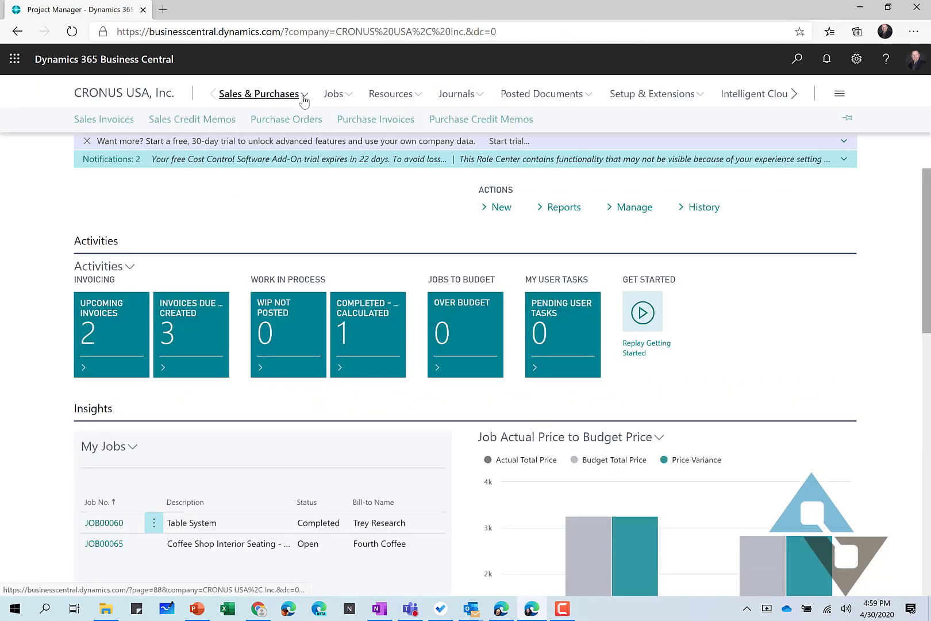
pyautogui.click(277, 121)
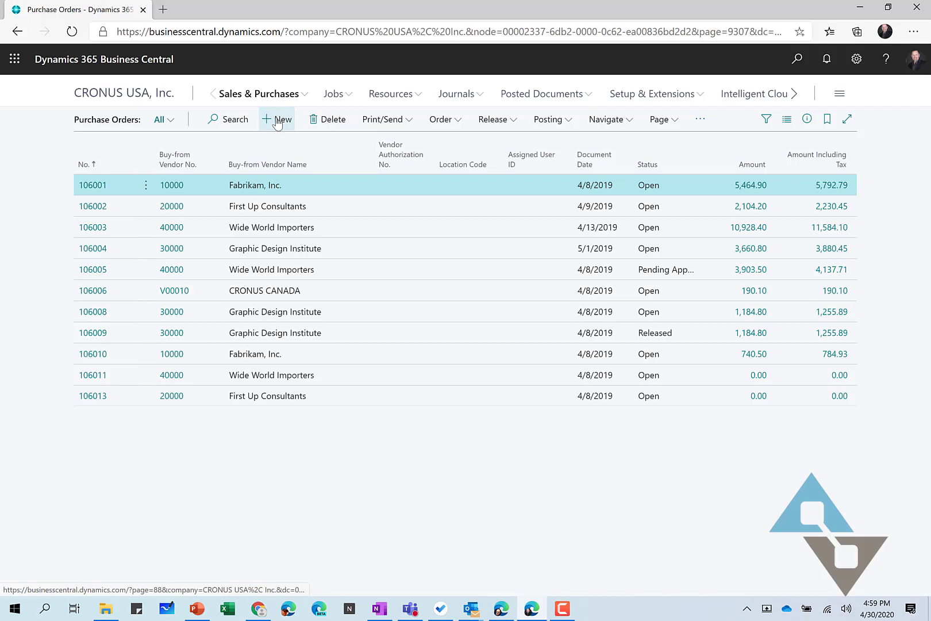
pyautogui.click(277, 122)
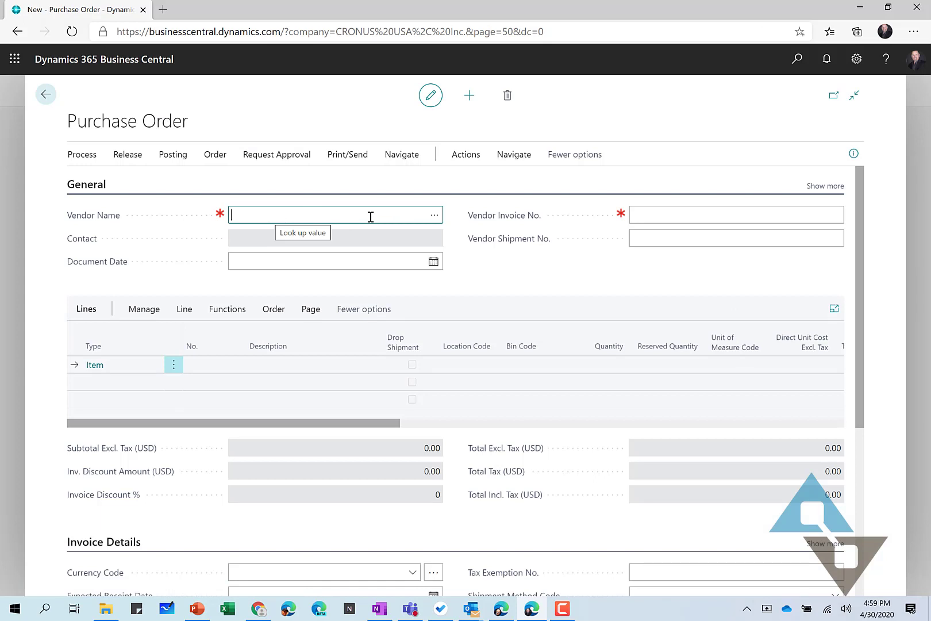
pyautogui.write('30000')
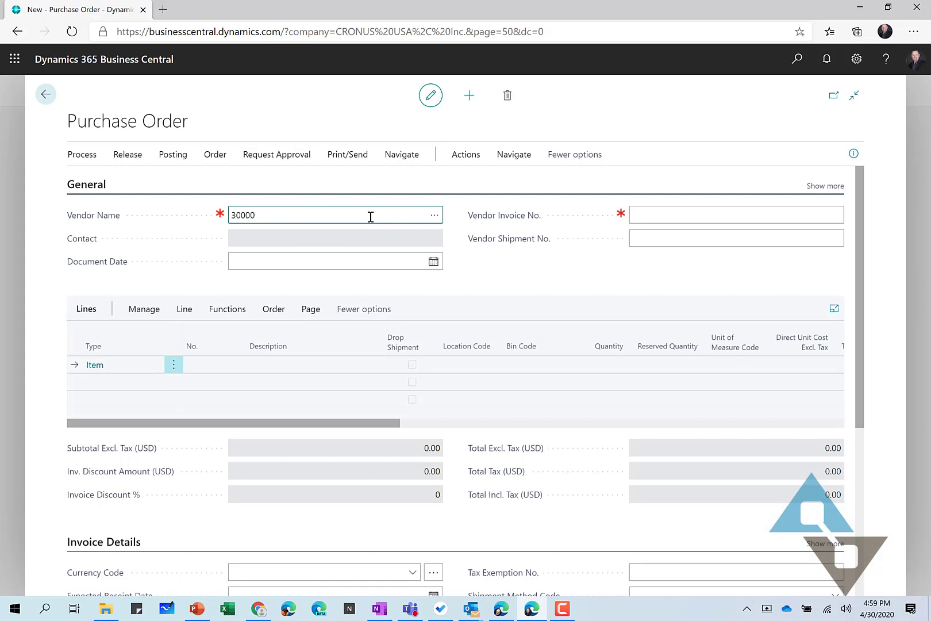
pyautogui.press('Tab')
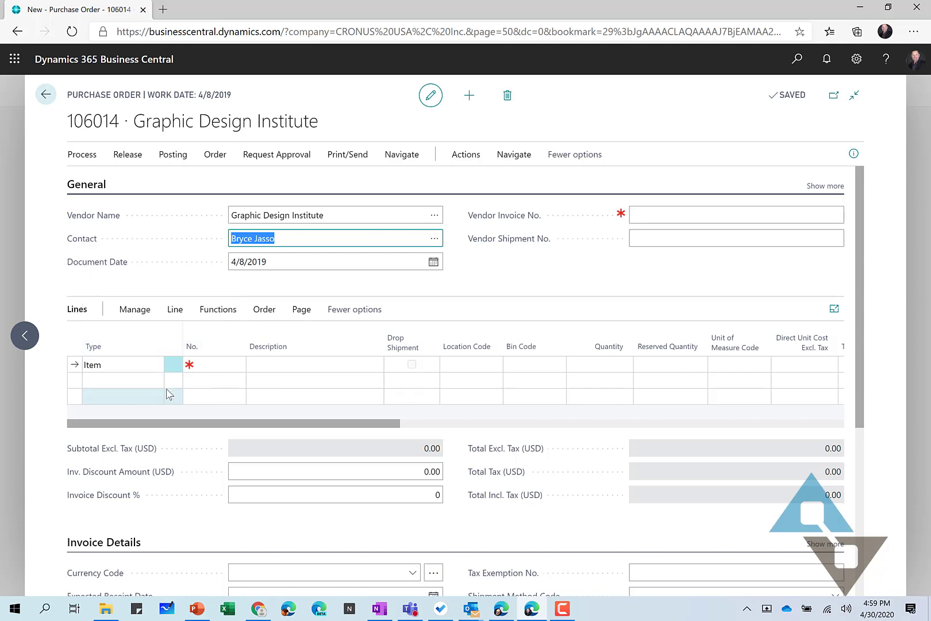
# - Enter item 1896-S (ATHENS Desk) on the first purchase order line
pyautogui.click(230, 365)
pyautogui.click(236, 365)
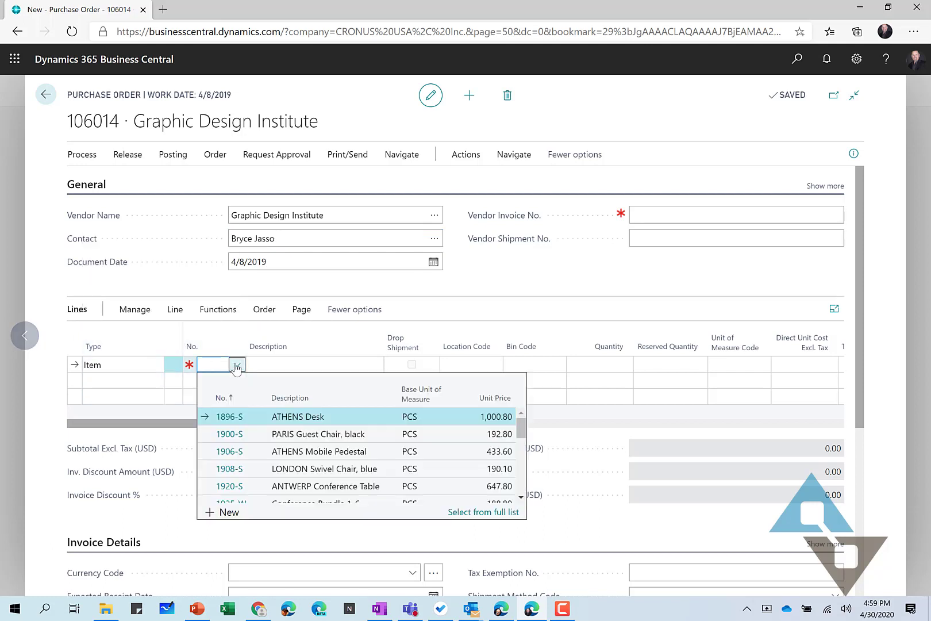
pyautogui.click(227, 418)
pyautogui.press('Tab')
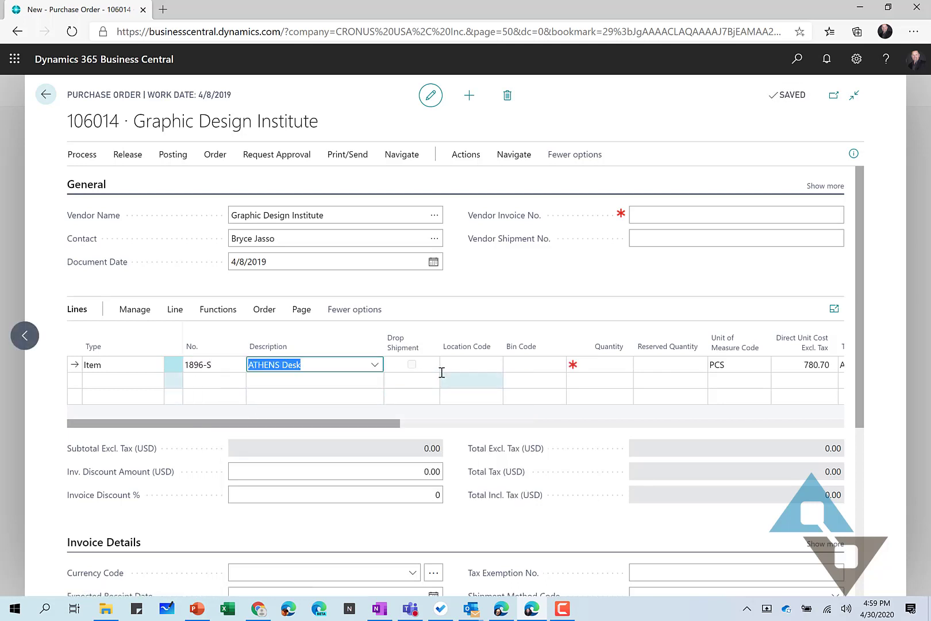
pyautogui.press('Tab')
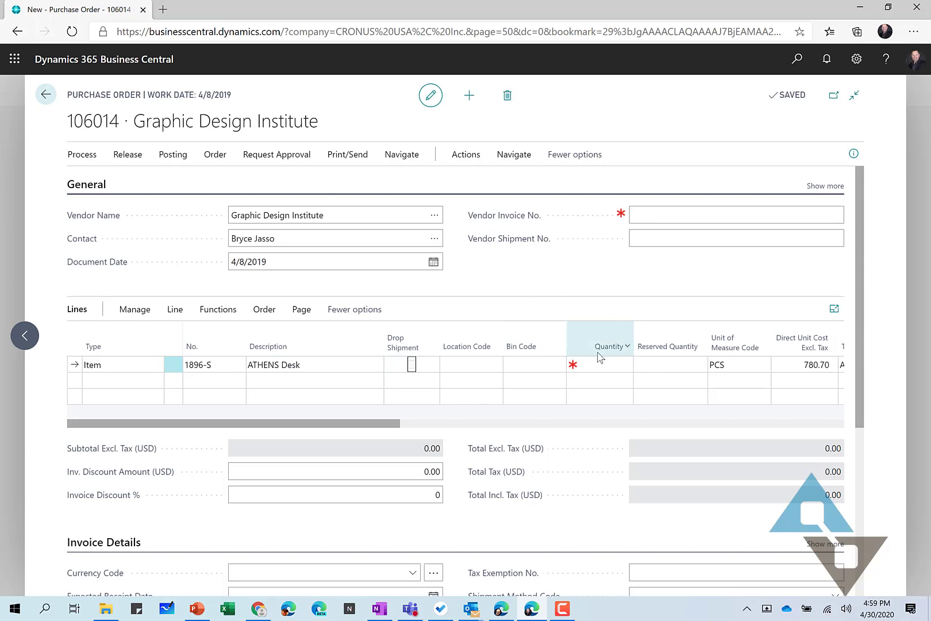
# - Personalize the purchase order lines by adding Job No., Job Task No. and Job Planning Line No. columns after Description
pyautogui.moveTo(377, 428); pyautogui.dragTo(249, 426)
pyautogui.click(347, 379)
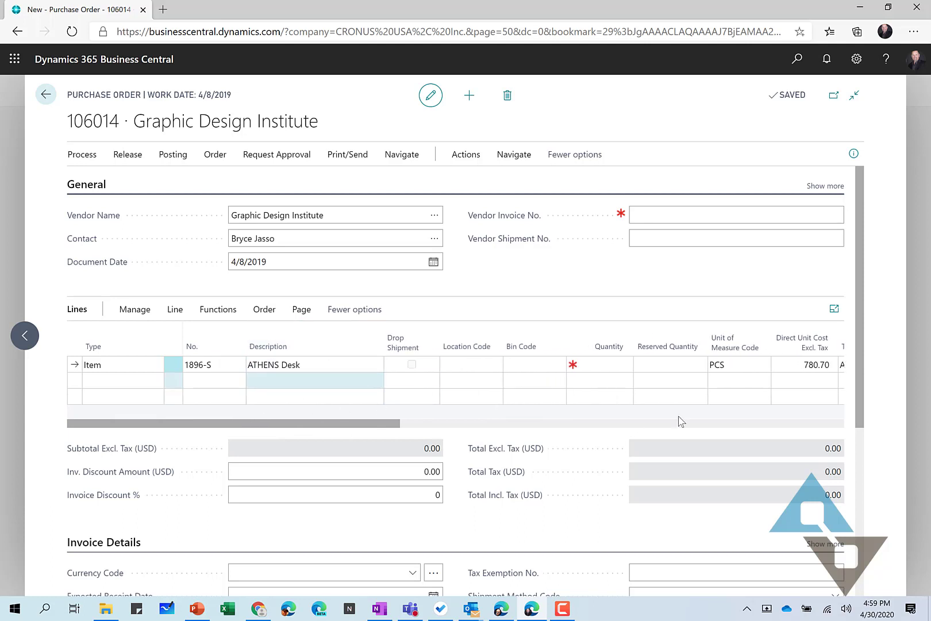
pyautogui.click(856, 60)
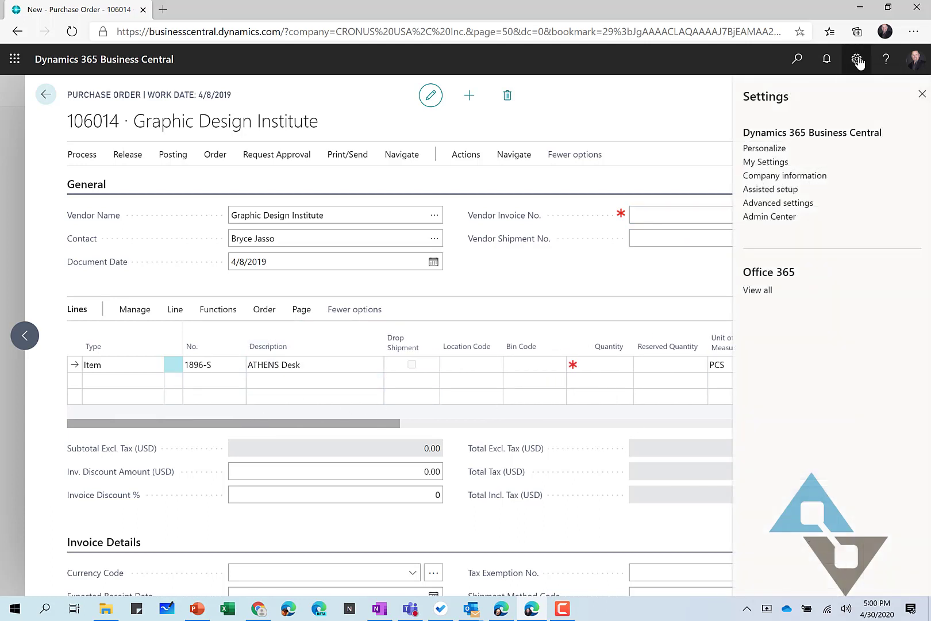
pyautogui.click(763, 148)
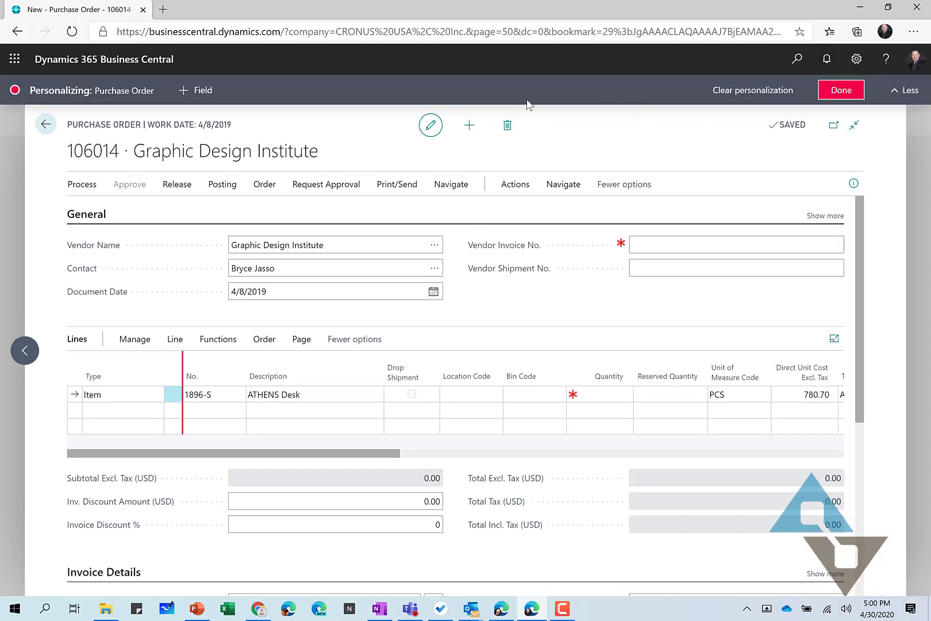
pyautogui.click(201, 92)
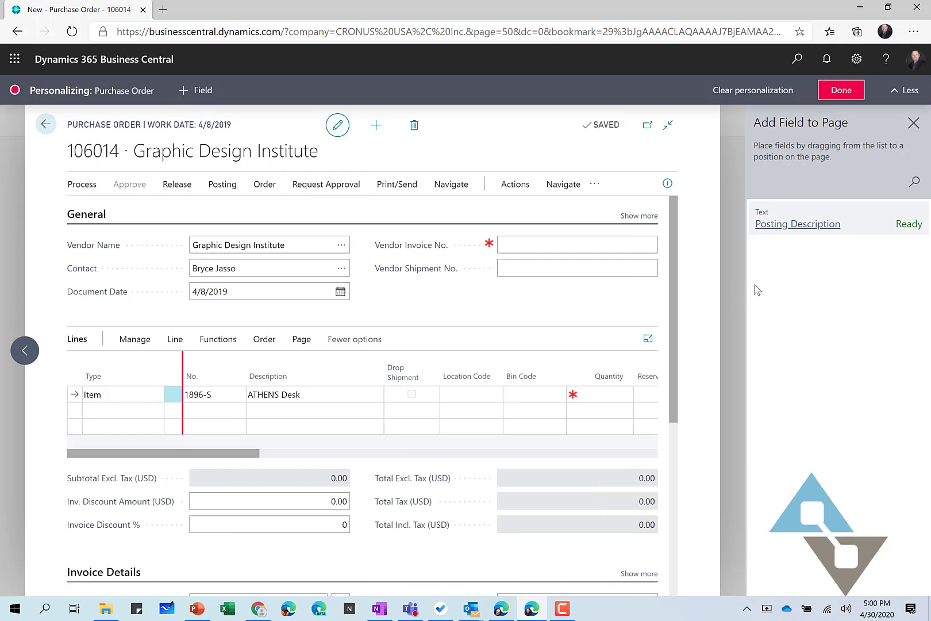
pyautogui.click(559, 375)
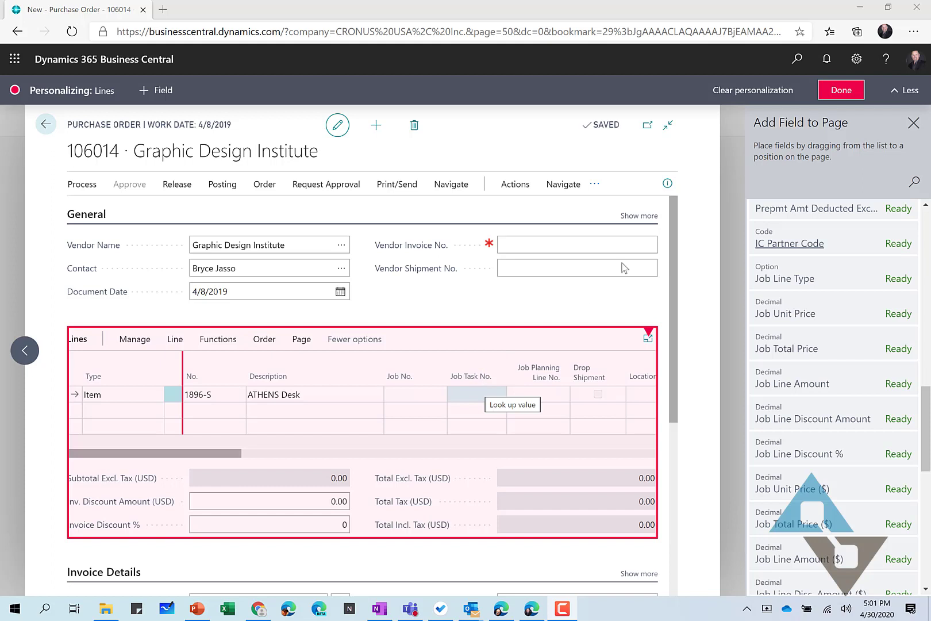
pyautogui.click(840, 90)
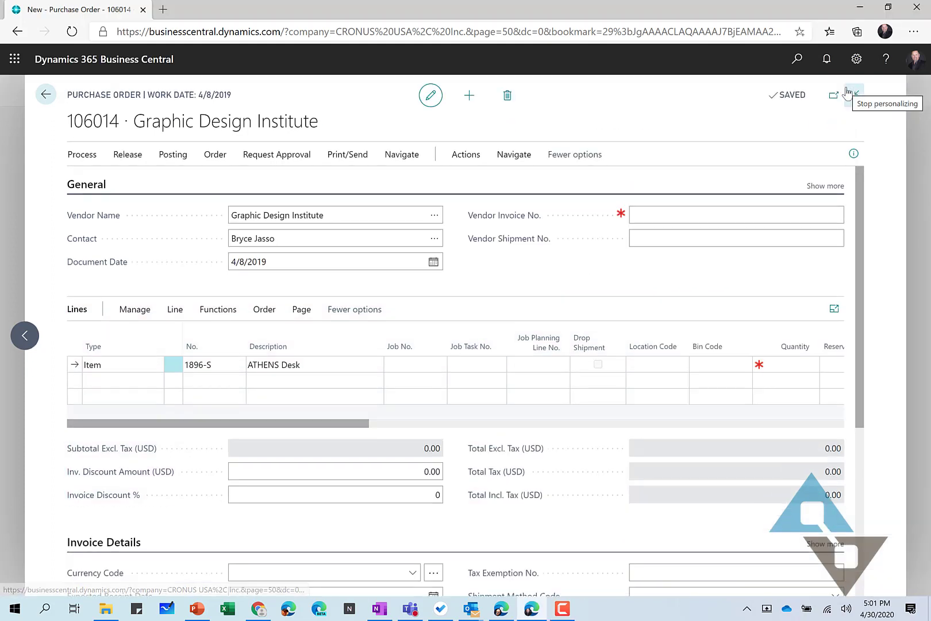
# - Assign the ATHENS Desk purchase line to the Coffee Shop Chairs Tables job and job task 115 (Materials)
pyautogui.click(414, 360)
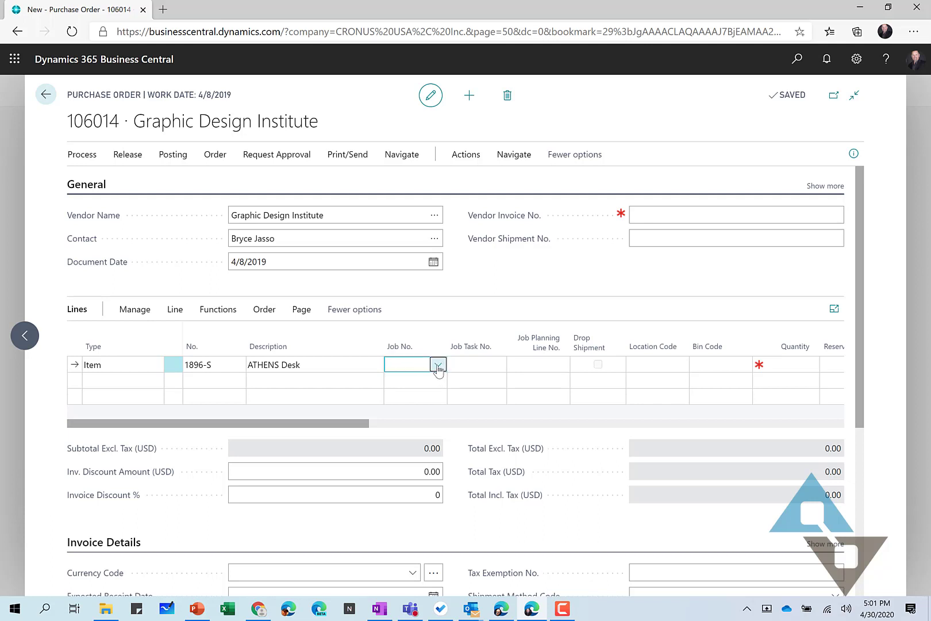
pyautogui.click(438, 364)
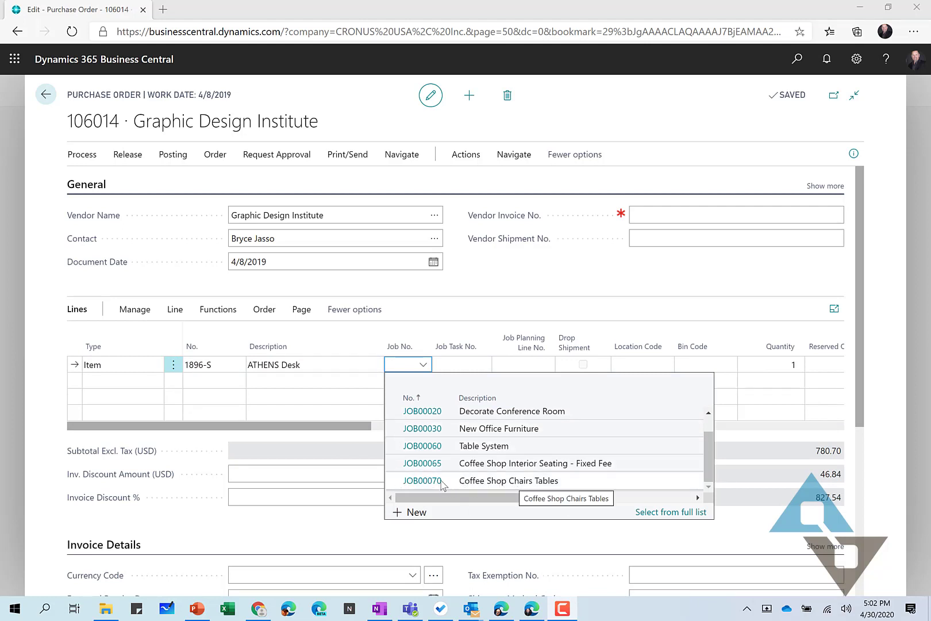
pyautogui.click(429, 481)
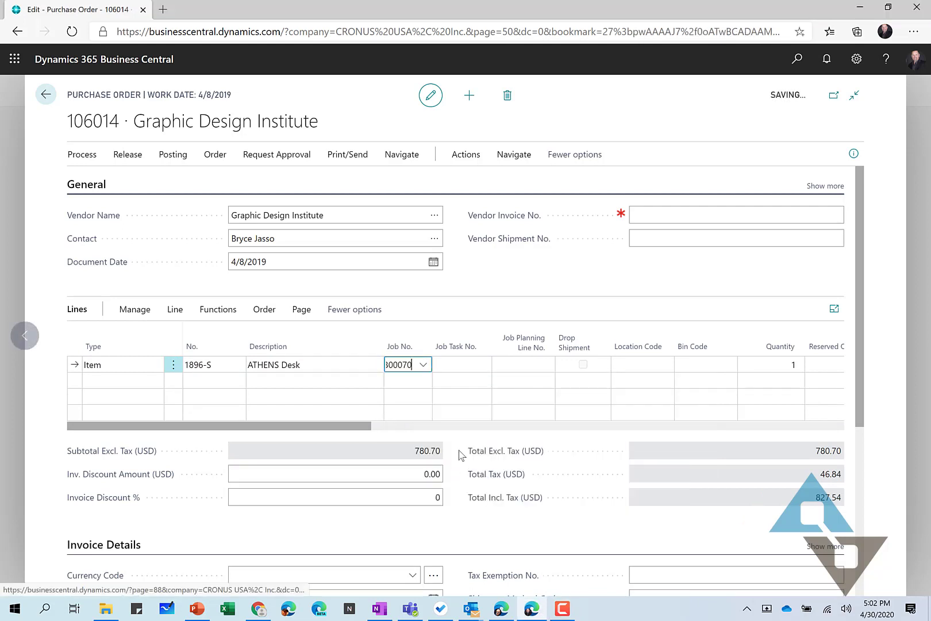
pyautogui.click(464, 363)
pyautogui.click(464, 364)
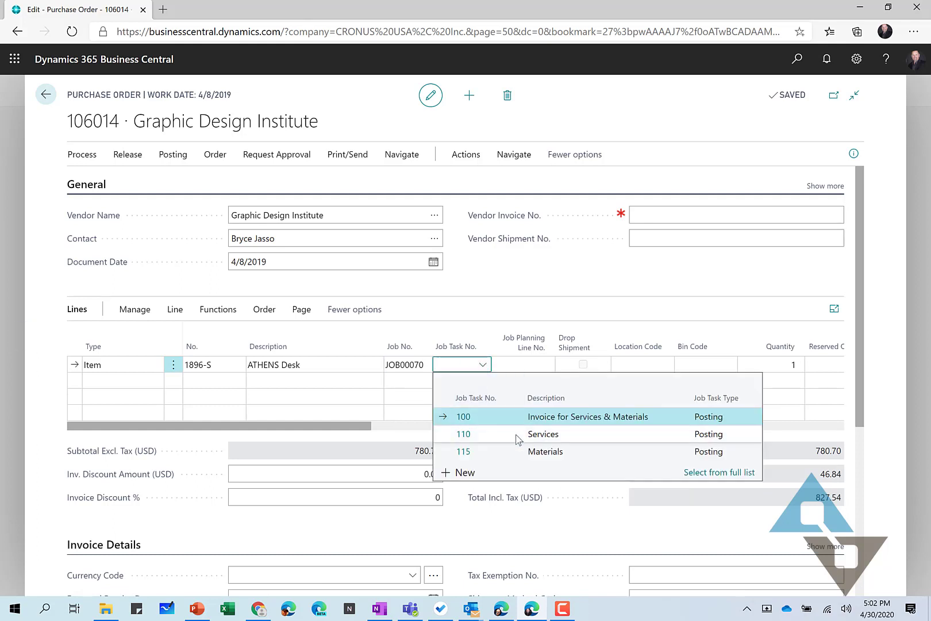
pyautogui.click(481, 451)
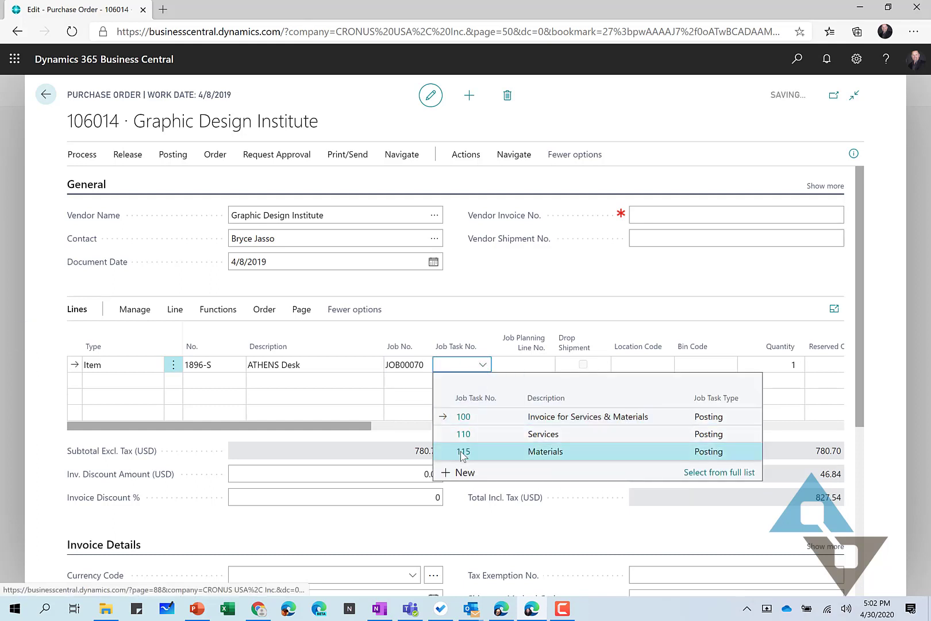
# - Link the ATHENS Desk purchase line to its matching Budget job planning line, number 30000
pyautogui.click(532, 363)
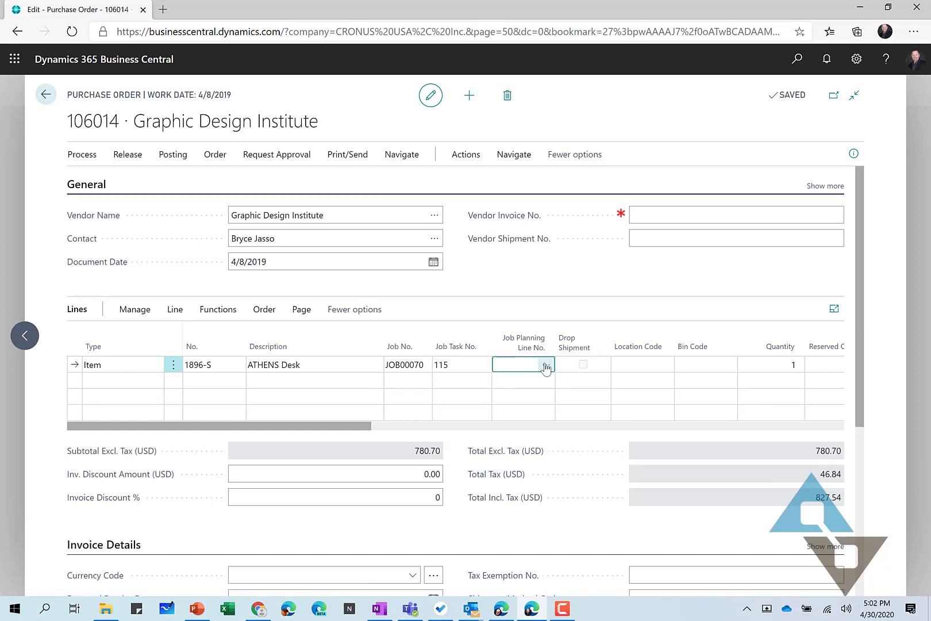
pyautogui.click(546, 365)
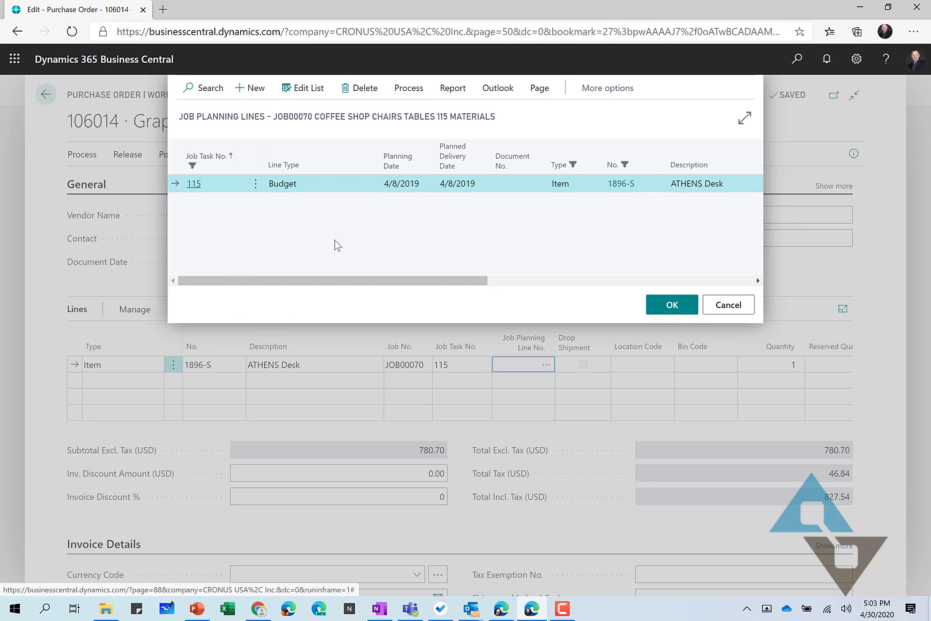
pyautogui.click(670, 305)
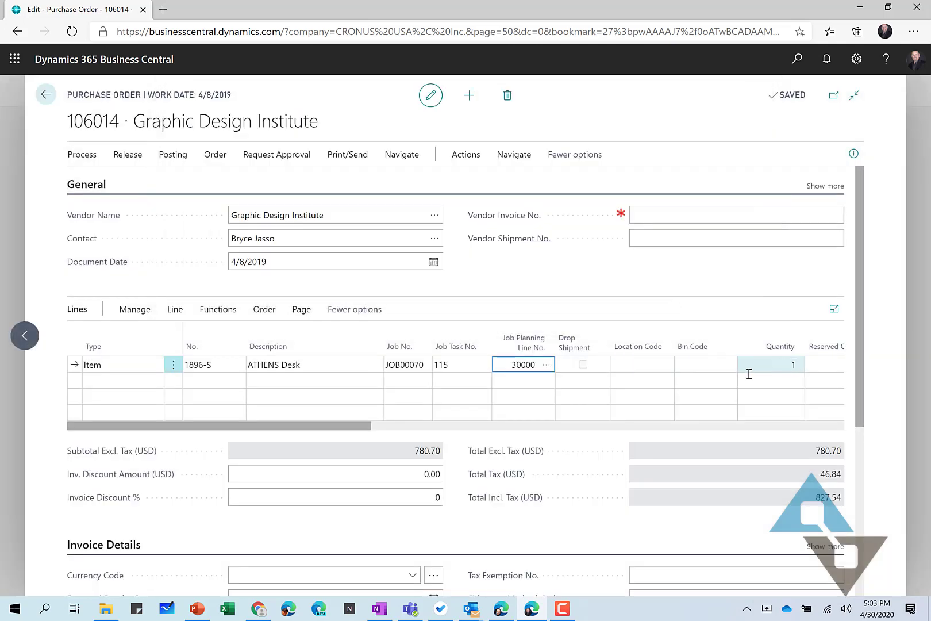
# - Add a second purchase line of type Item for 1900-S (PARIS Guest Chair, black)
pyautogui.click(159, 383)
pyautogui.click(154, 381)
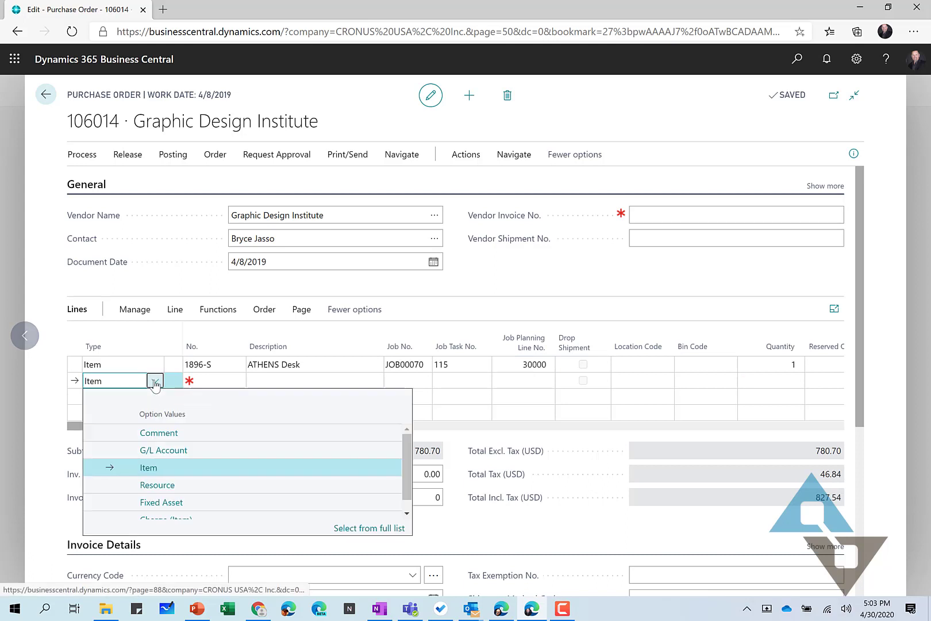
pyautogui.click(216, 382)
pyautogui.click(231, 383)
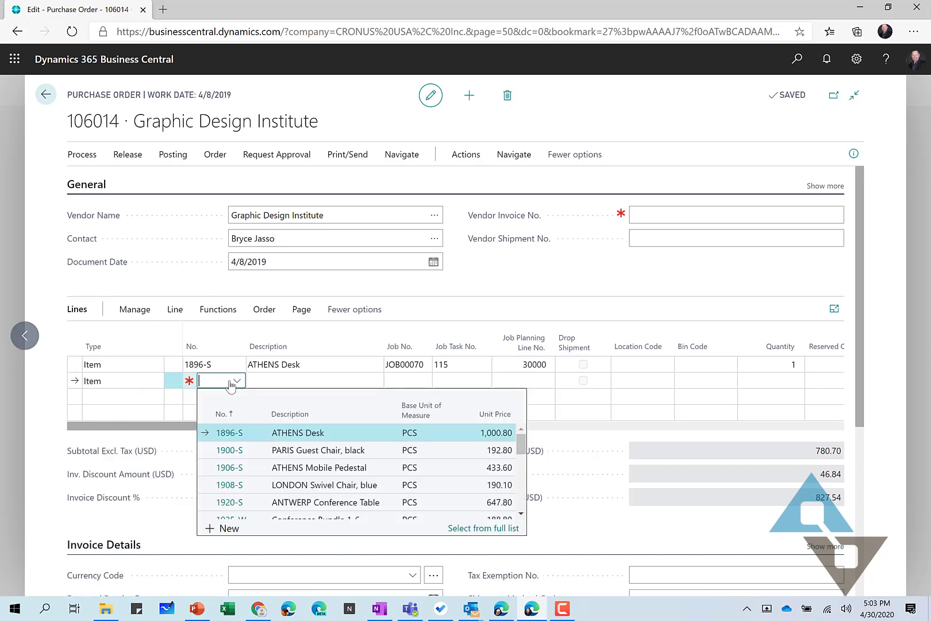
pyautogui.click(230, 450)
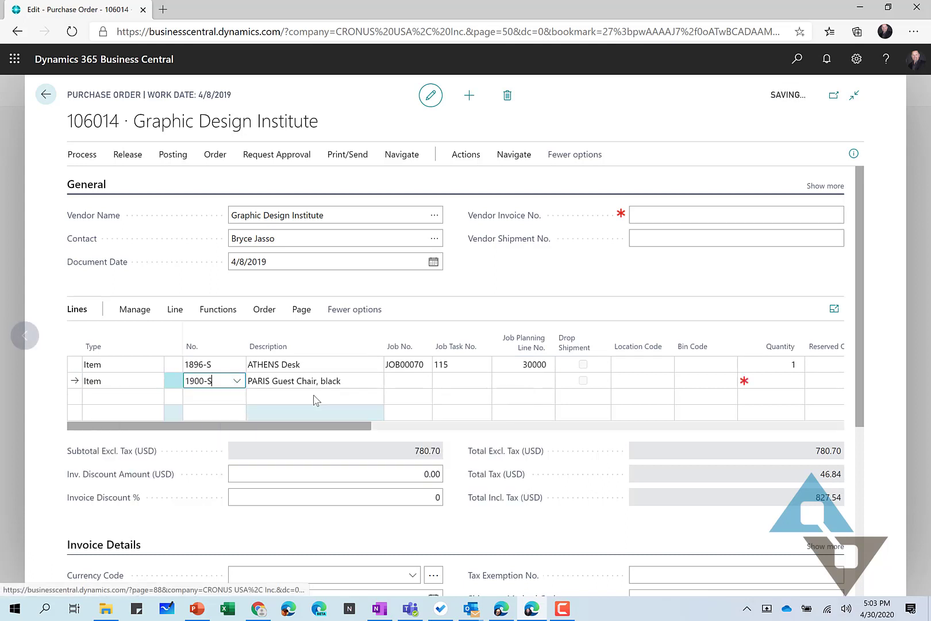
# - Assign the PARIS Guest Chair purchase line to the Coffee Shop Chairs Tables job and job task 115 (Materials)
pyautogui.click(401, 380)
pyautogui.click(423, 380)
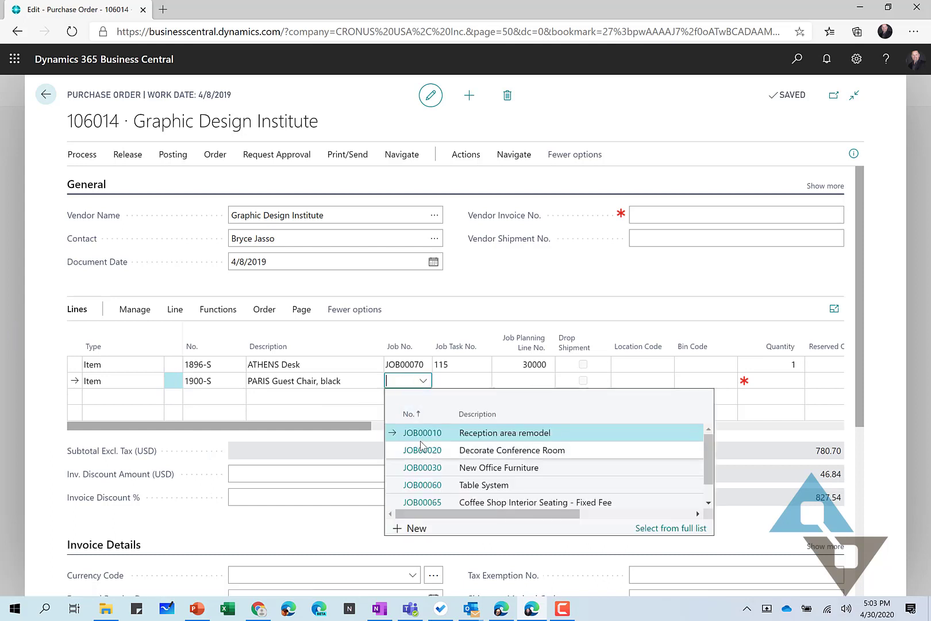
pyautogui.scroll(-1, 449, 437)
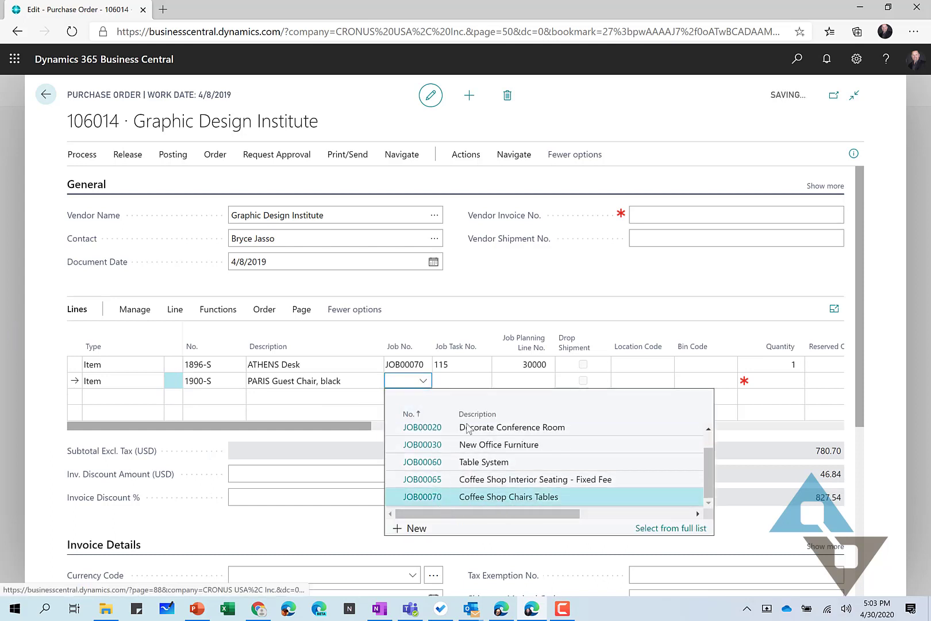
pyautogui.click(460, 497)
pyautogui.click(456, 381)
pyautogui.click(482, 380)
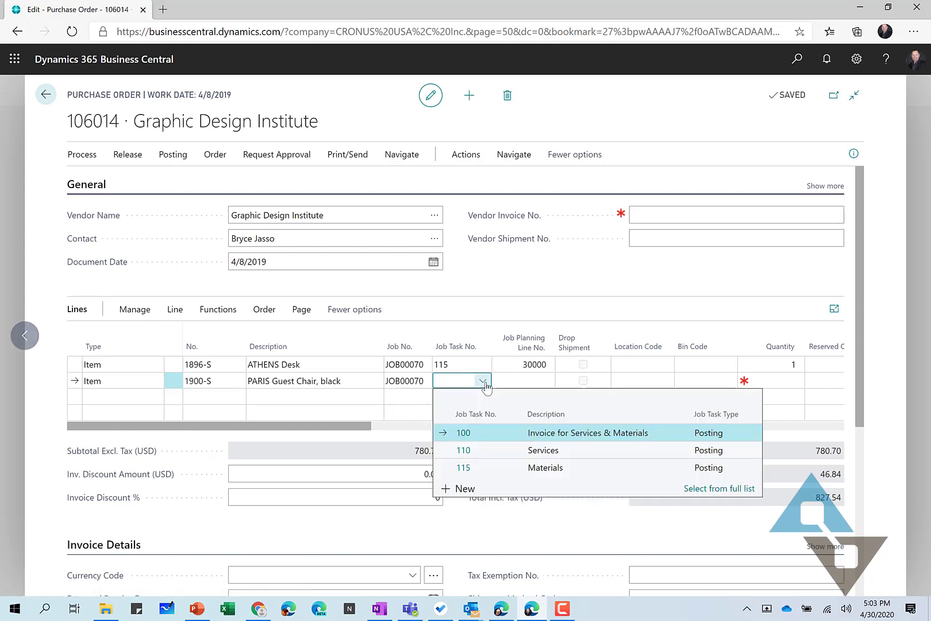
pyautogui.click(473, 467)
# - Link the PARIS Guest Chair line to its Budget job planning line, number 40000, and set the quantity to 6
pyautogui.click(535, 381)
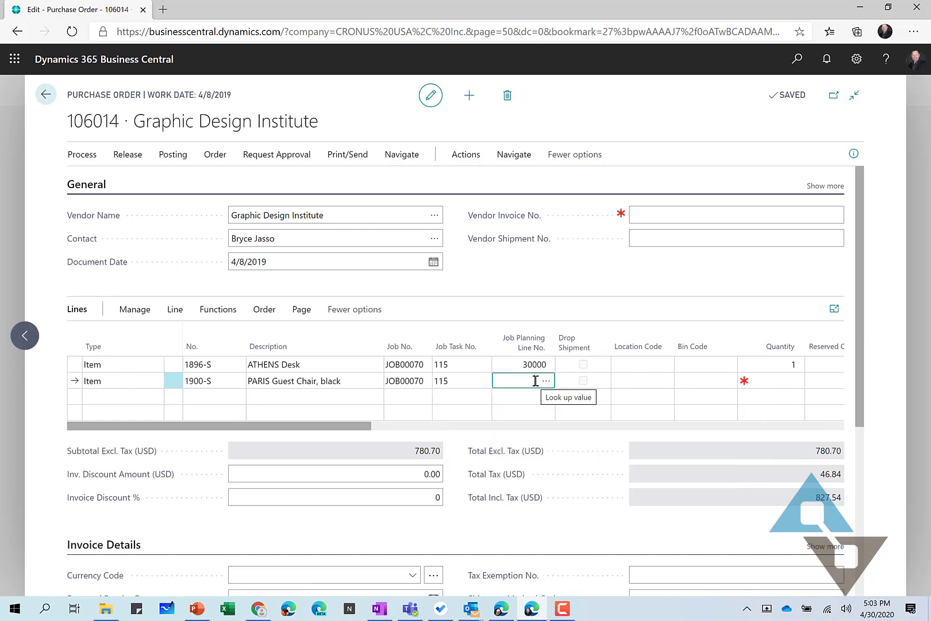
pyautogui.click(546, 381)
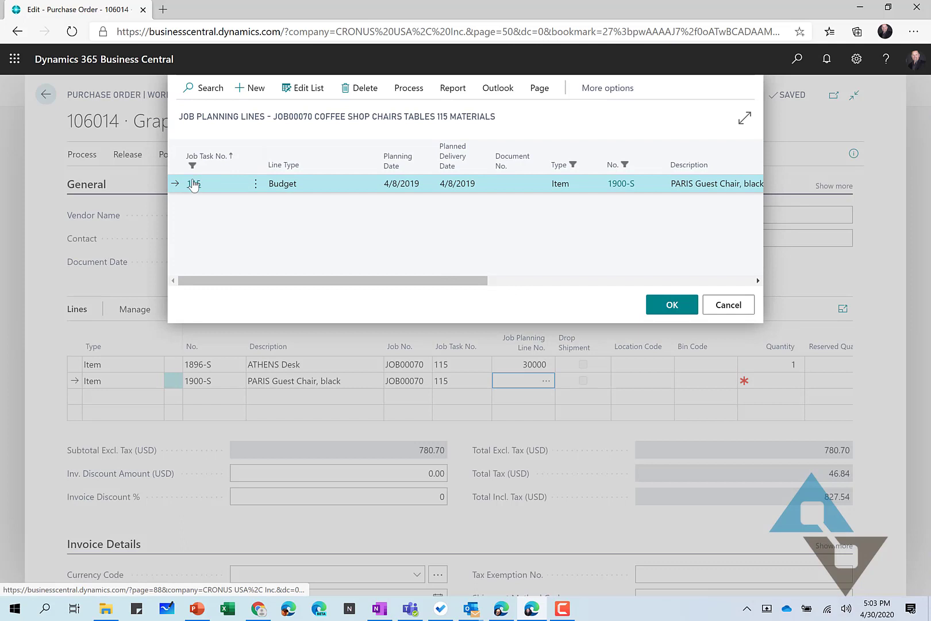
pyautogui.doubleClick(193, 184)
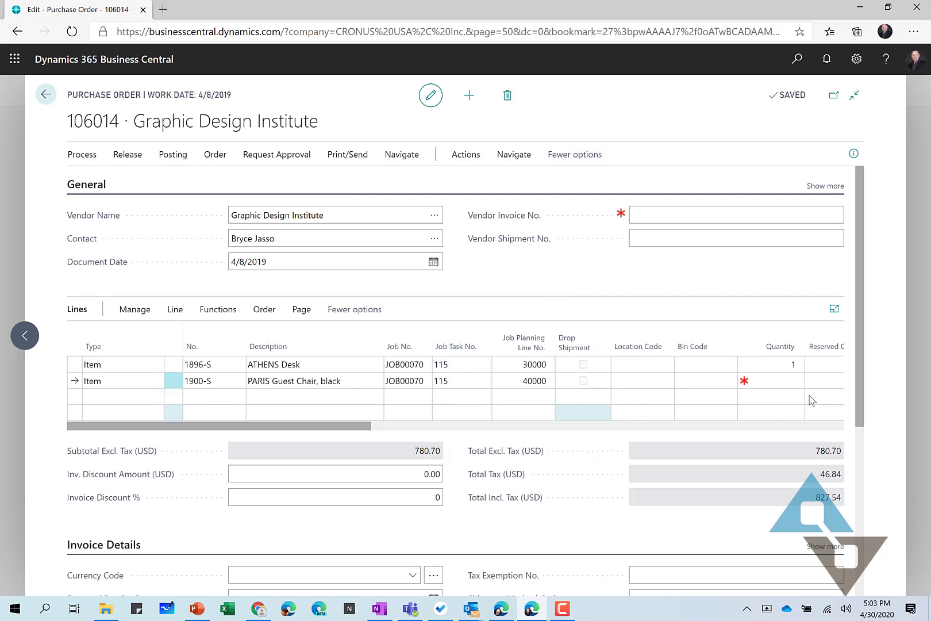
pyautogui.click(788, 380)
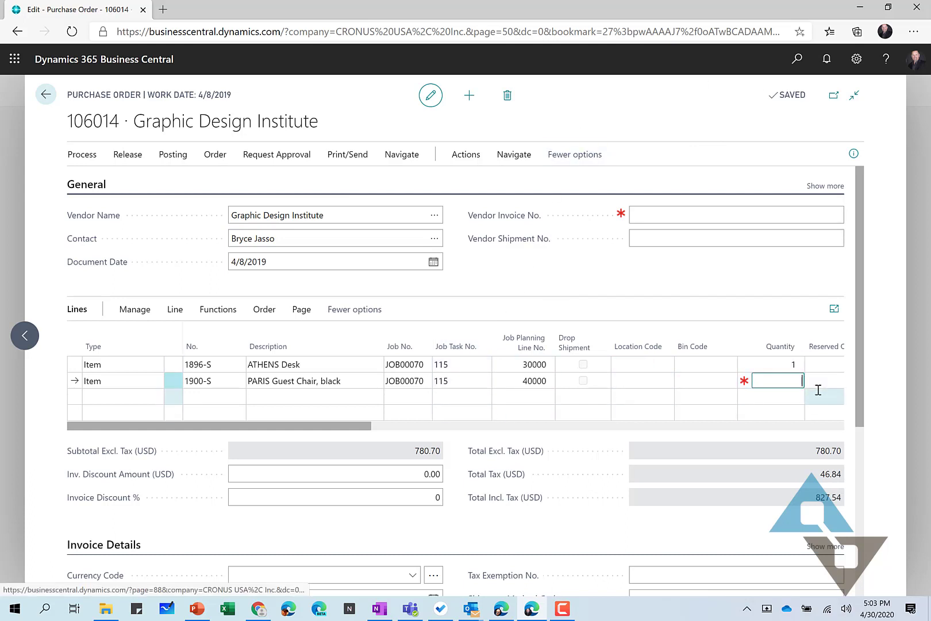
pyautogui.press('Tab')
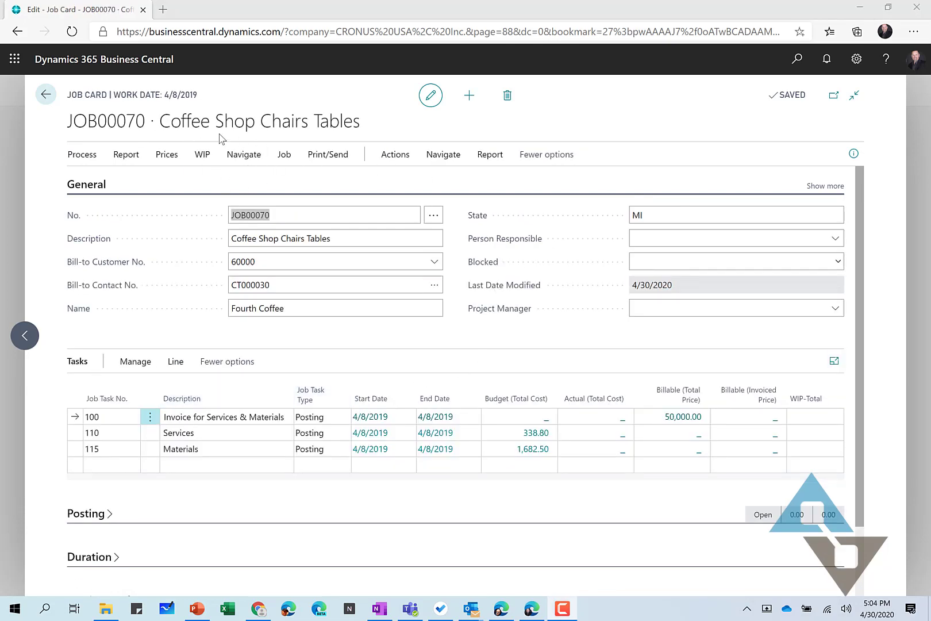
# - Show the details for the Coffee Shop Chairs Tables job and examine its budget cost, actual cost, billable price and invoiced price
pyautogui.click(854, 155)
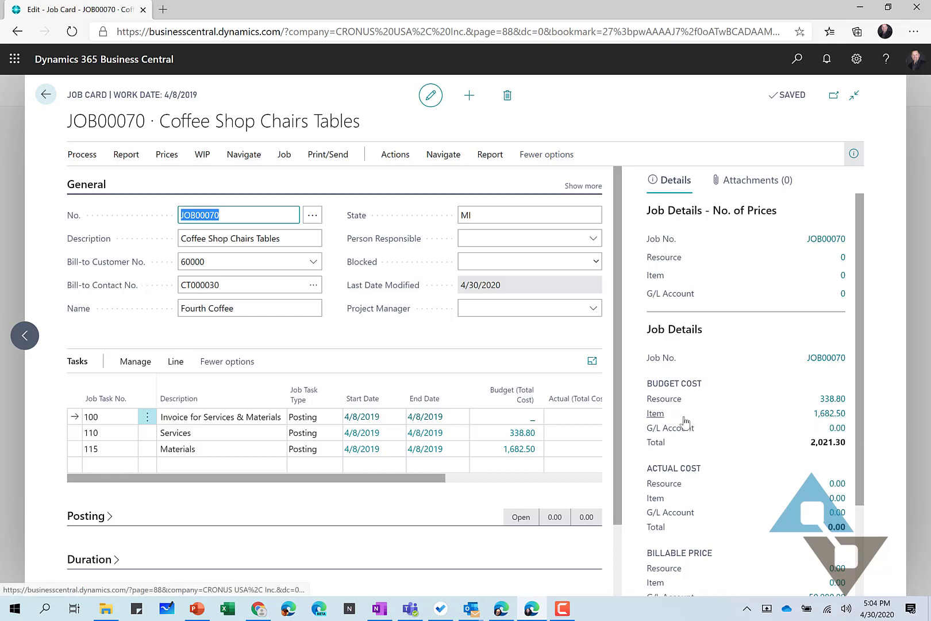
pyautogui.scroll(-1, 737, 416)
pyautogui.scroll(-2, 739, 421)
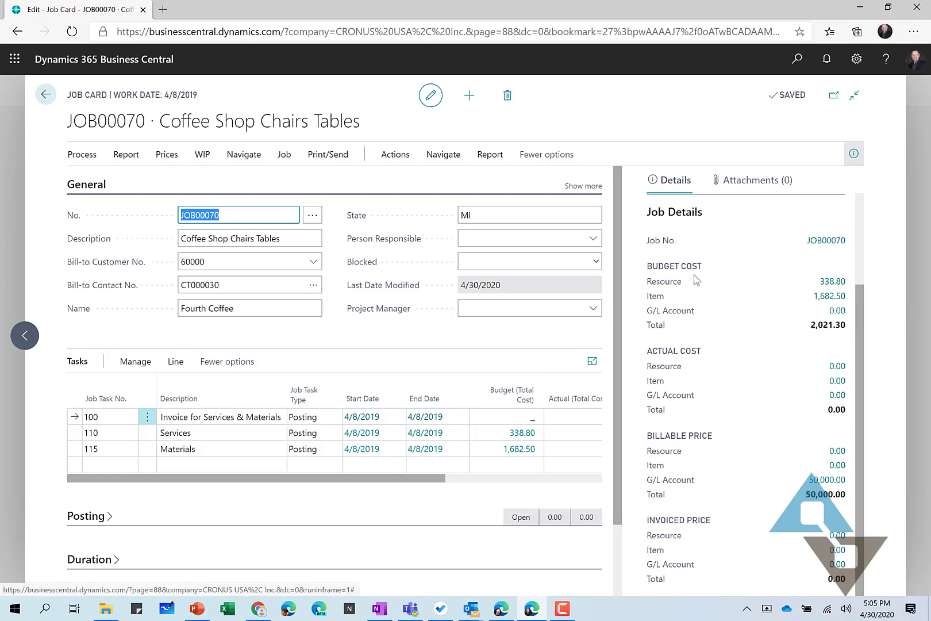
pyautogui.moveTo(679, 399)
pyautogui.moveTo(418, 478); pyautogui.dragTo(538, 488)
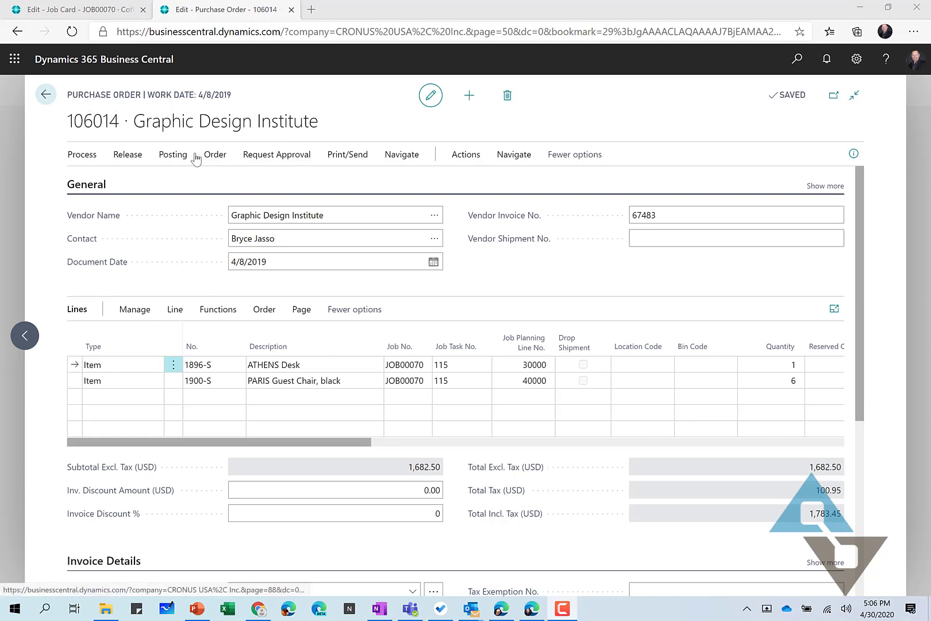
# - Post the Graphic Design Institute purchase order with Receive and Invoice, skip opening the posted invoice, and return to the job card
pyautogui.click(172, 155)
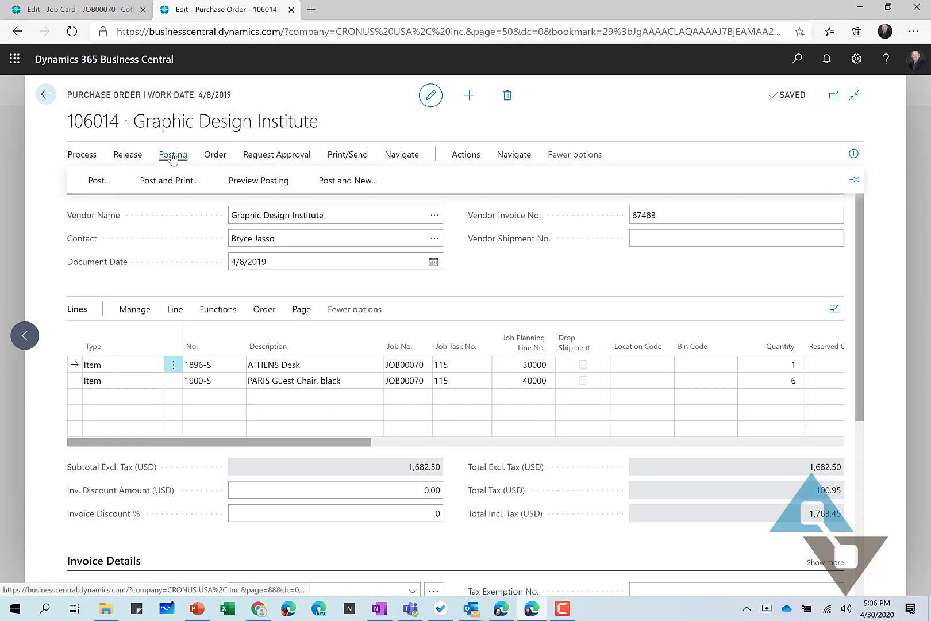
pyautogui.click(95, 181)
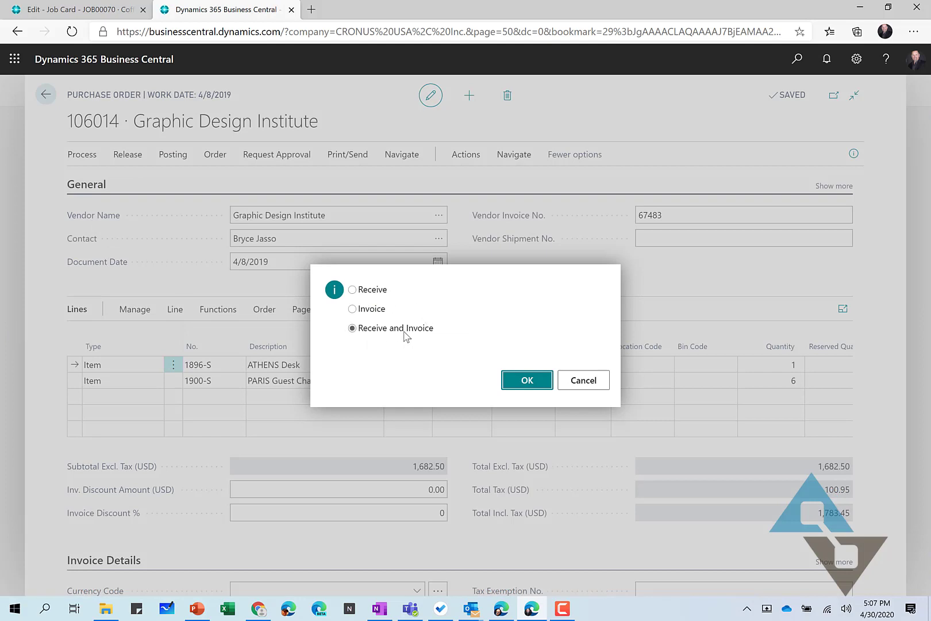
pyautogui.click(527, 379)
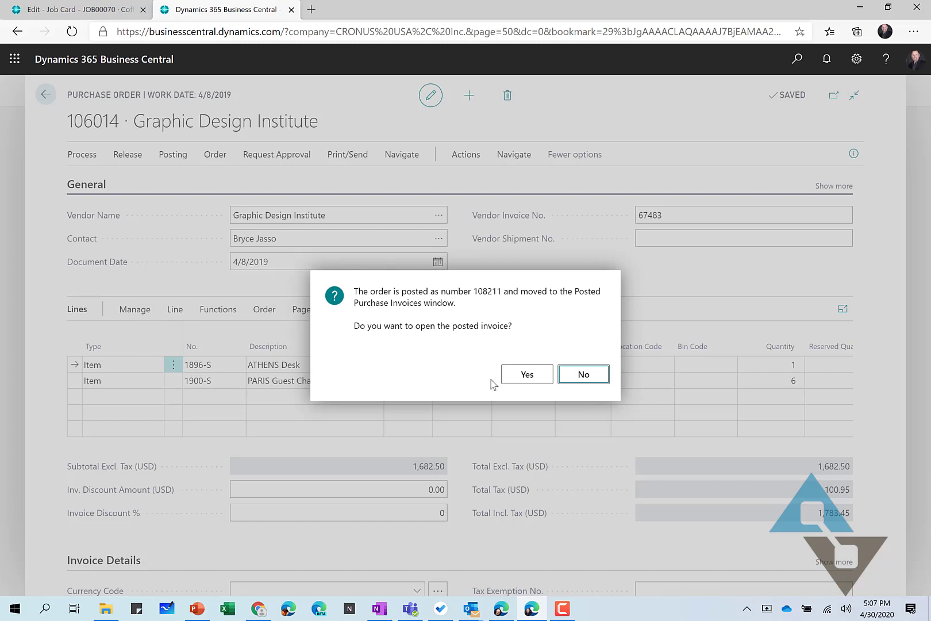
pyautogui.click(578, 377)
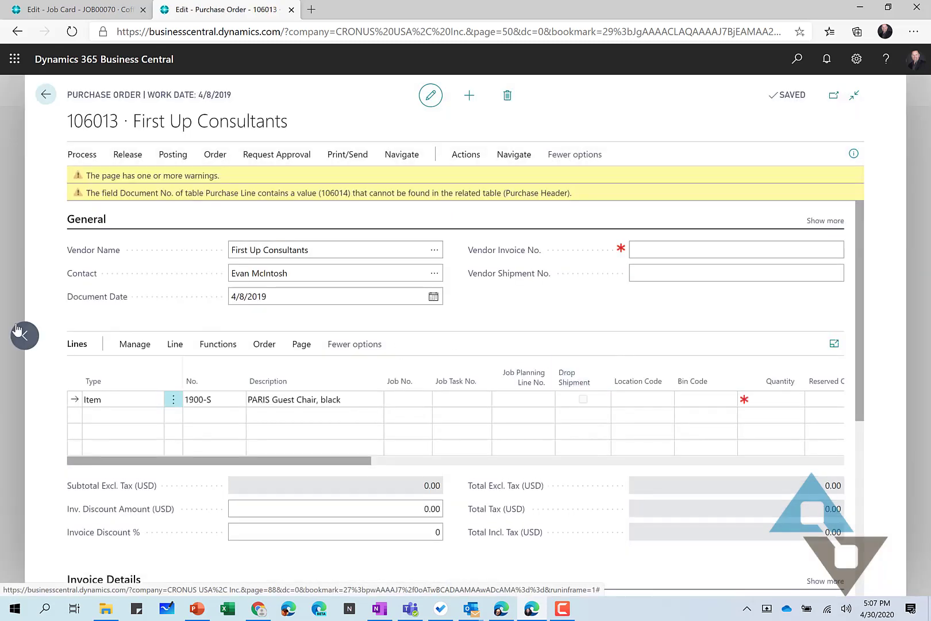
pyautogui.hotkey('ctrl', 'w')
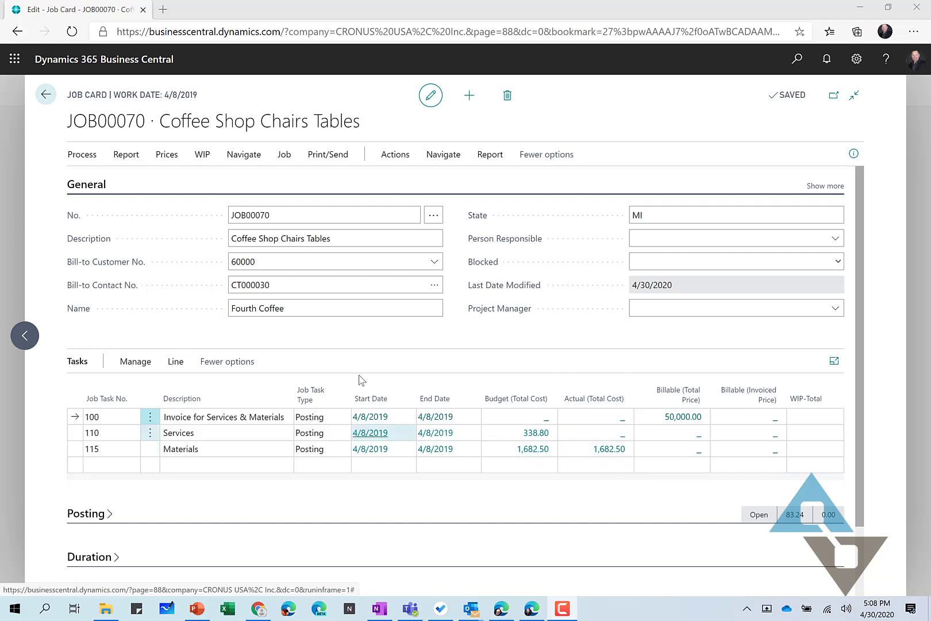
# - Examine the costs, prices, quantities to transfer and invoiced amounts on the job's planning lines, and return to the job card
pyautogui.click(244, 156)
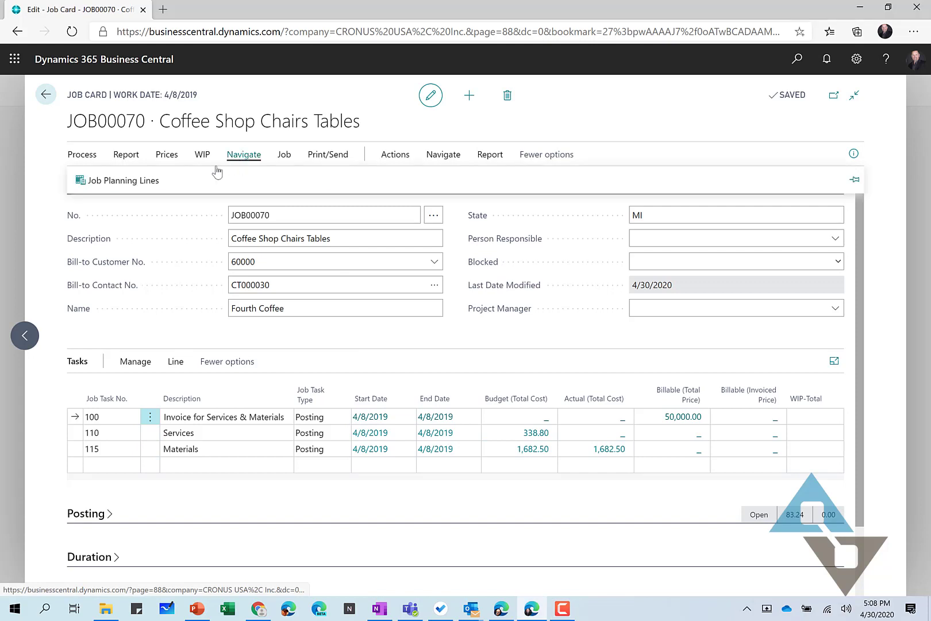
pyautogui.click(128, 181)
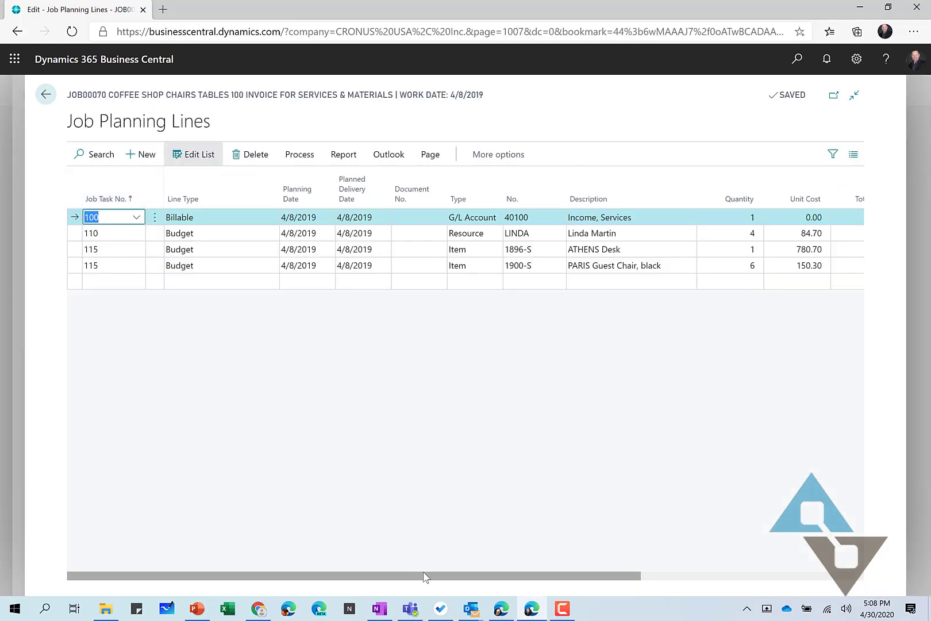
pyautogui.moveTo(425, 576); pyautogui.dragTo(592, 589)
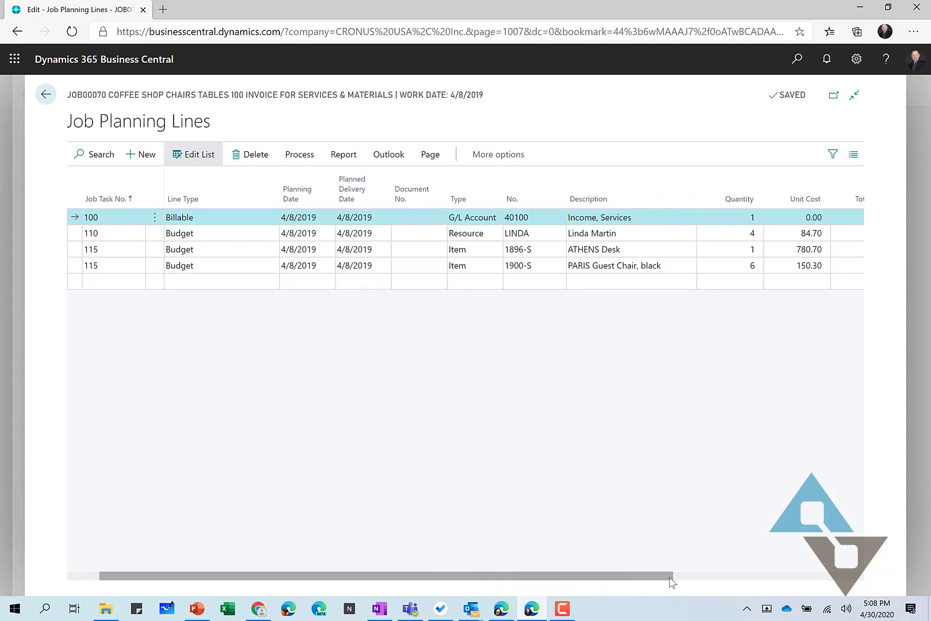
pyautogui.moveTo(671, 581); pyautogui.dragTo(866, 606)
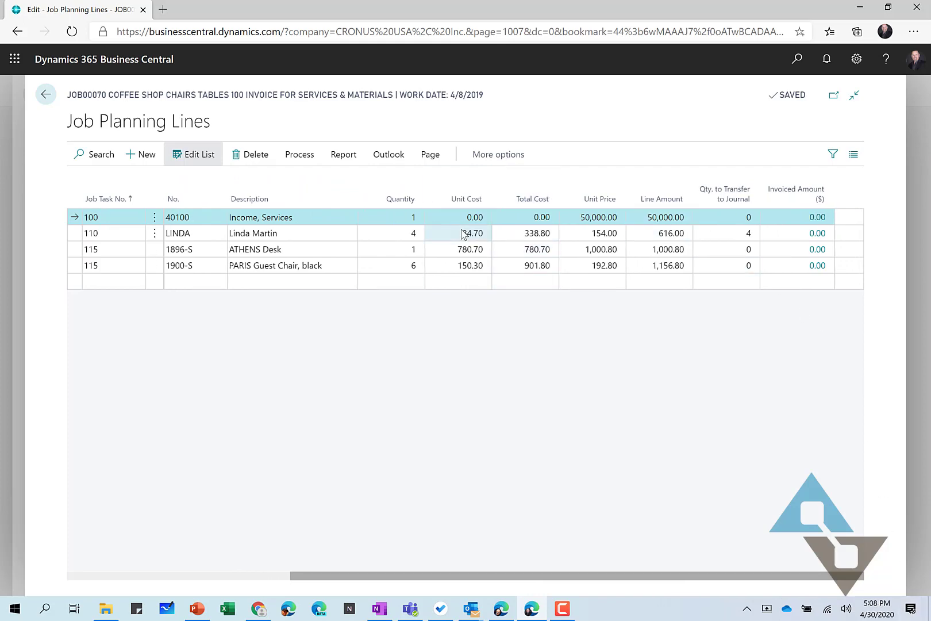
pyautogui.click(45, 96)
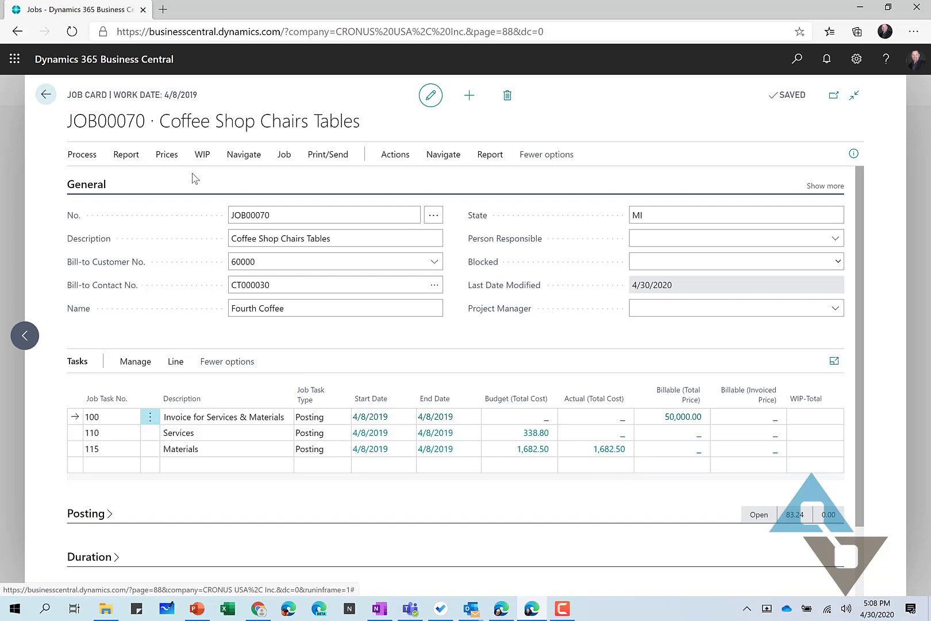
# - Create a new sales invoice with posting date 4/8/2019 from the Billable planning line of job task 100
pyautogui.click(243, 156)
pyautogui.click(143, 183)
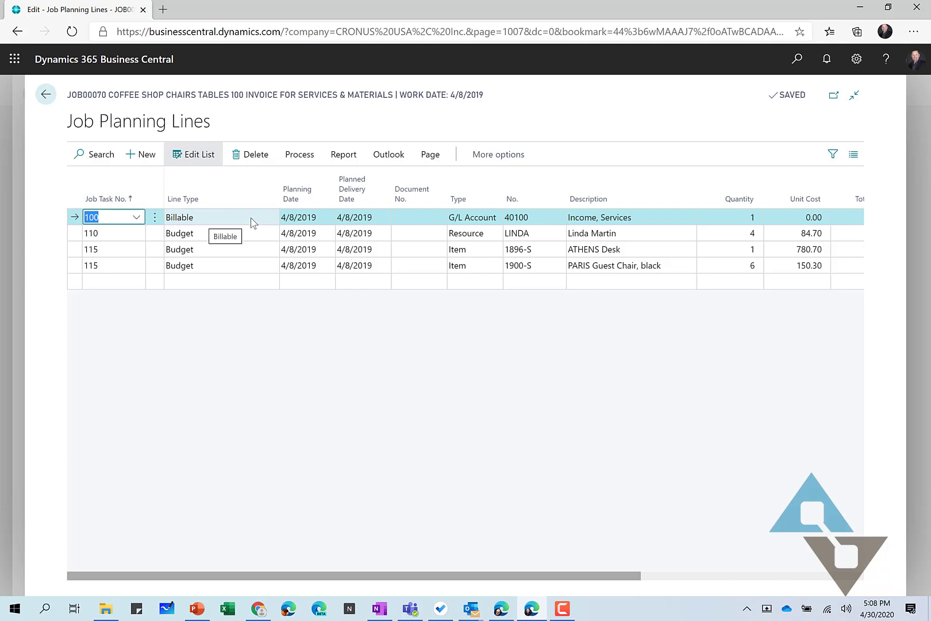
pyautogui.click(296, 158)
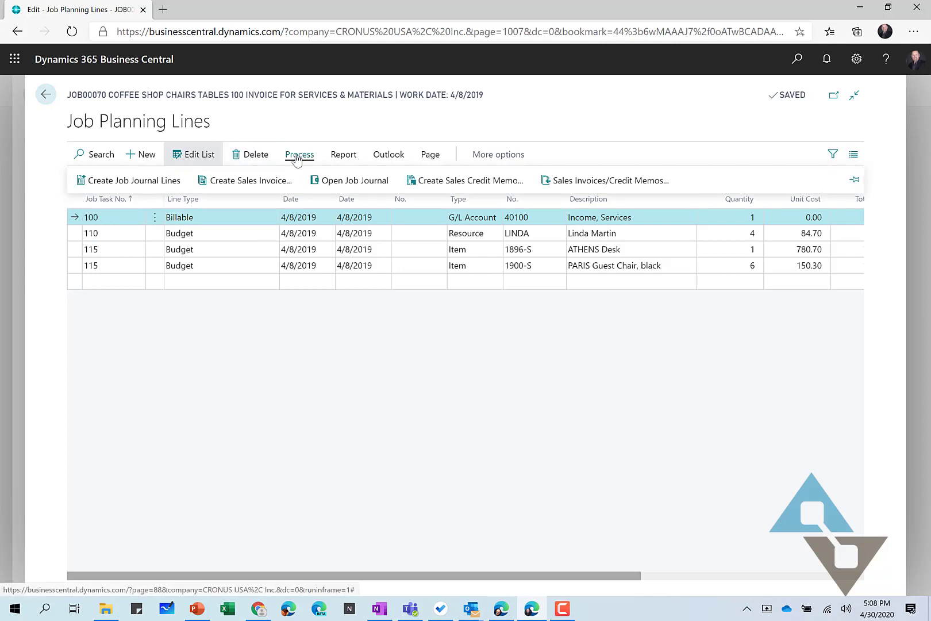
pyautogui.click(244, 183)
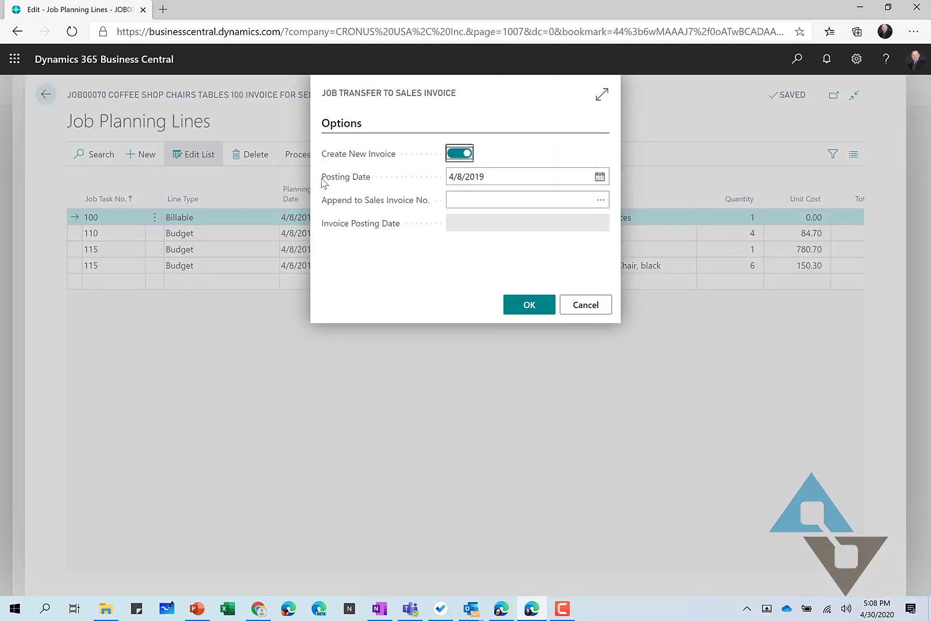
pyautogui.click(535, 306)
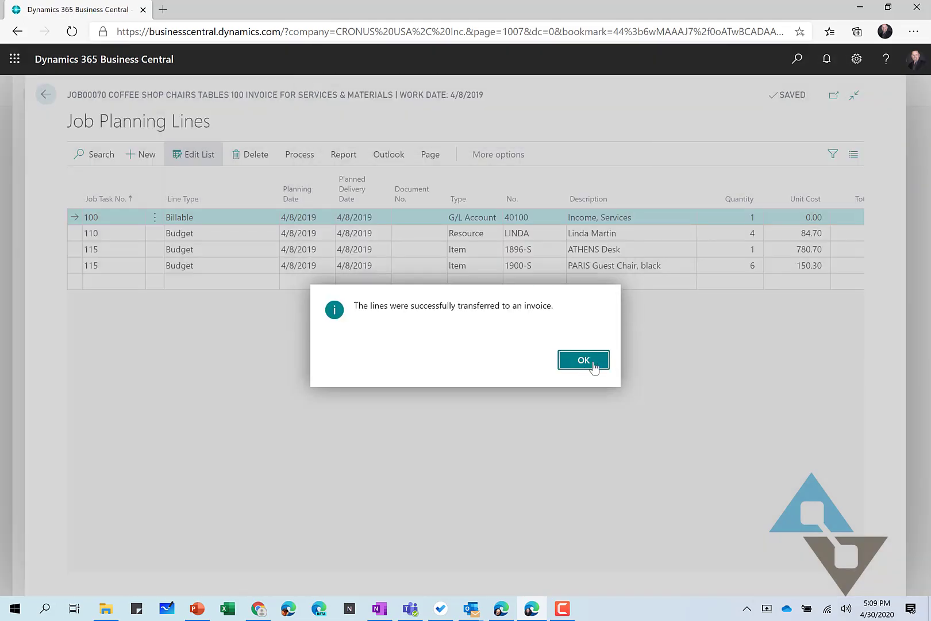
pyautogui.click(583, 361)
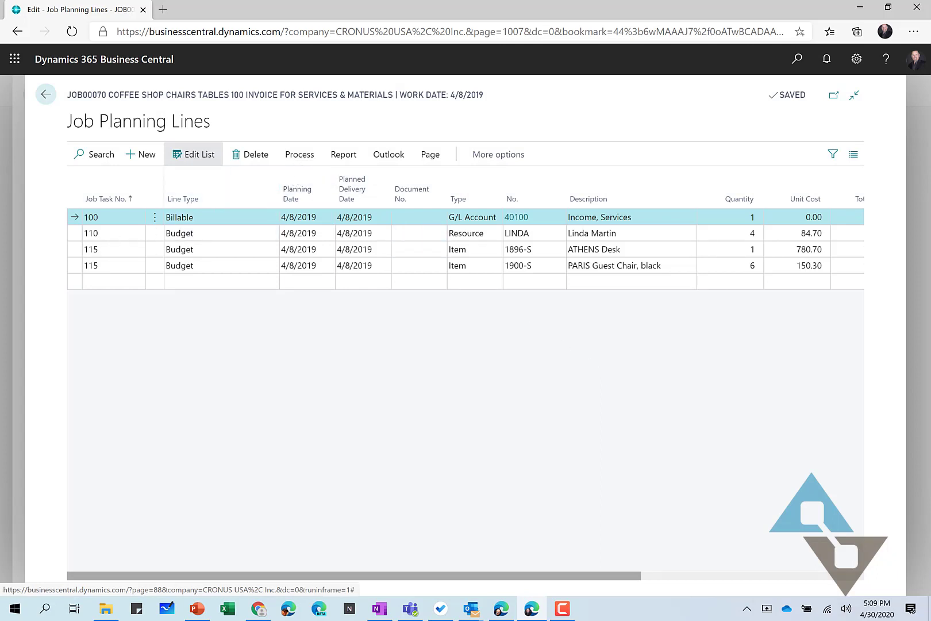
# - Open the sales invoices and credit memos related to the Billable planning line of job task 100
pyautogui.click(498, 154)
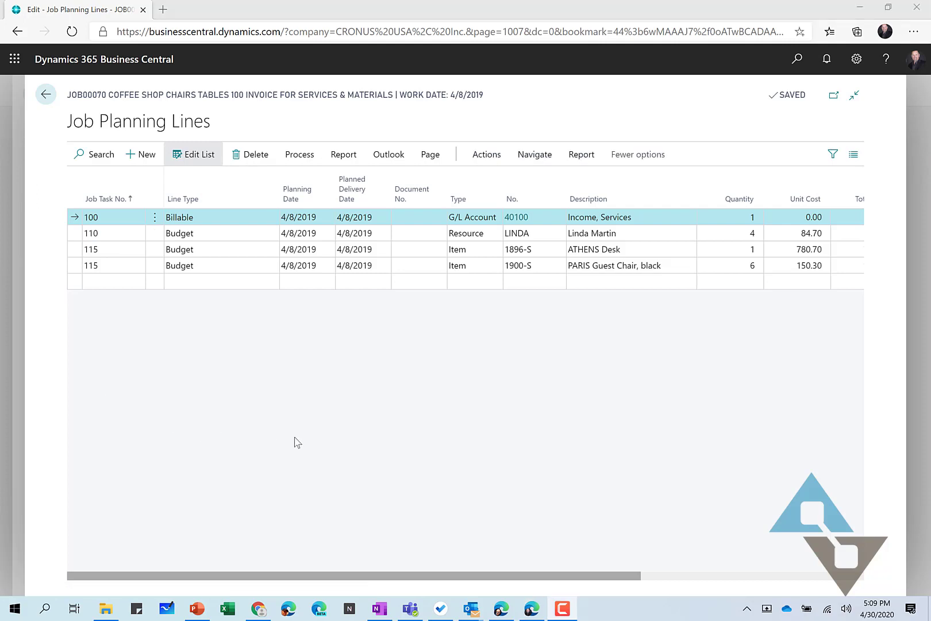
pyautogui.click(298, 156)
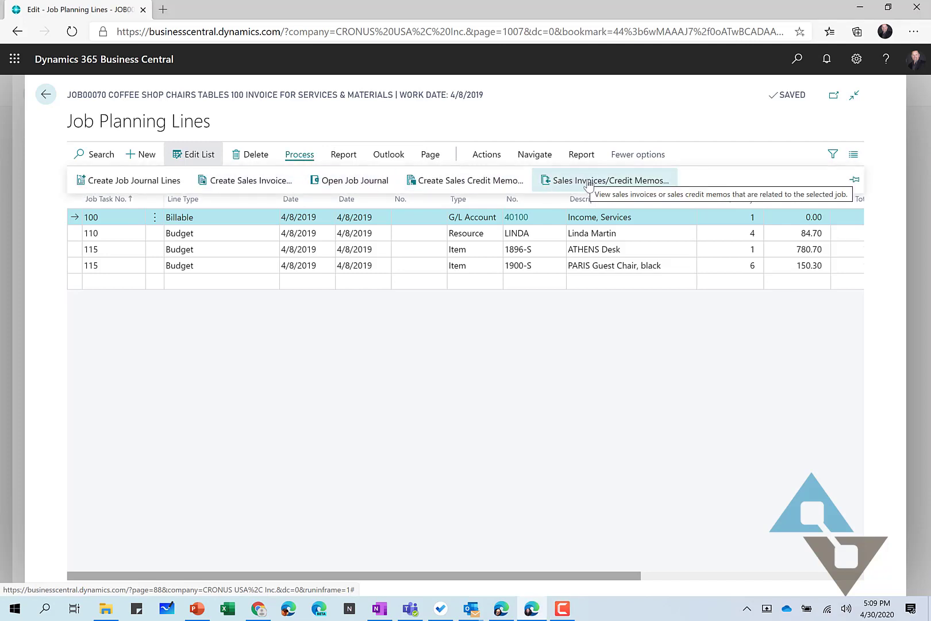
pyautogui.moveTo(598, 183)
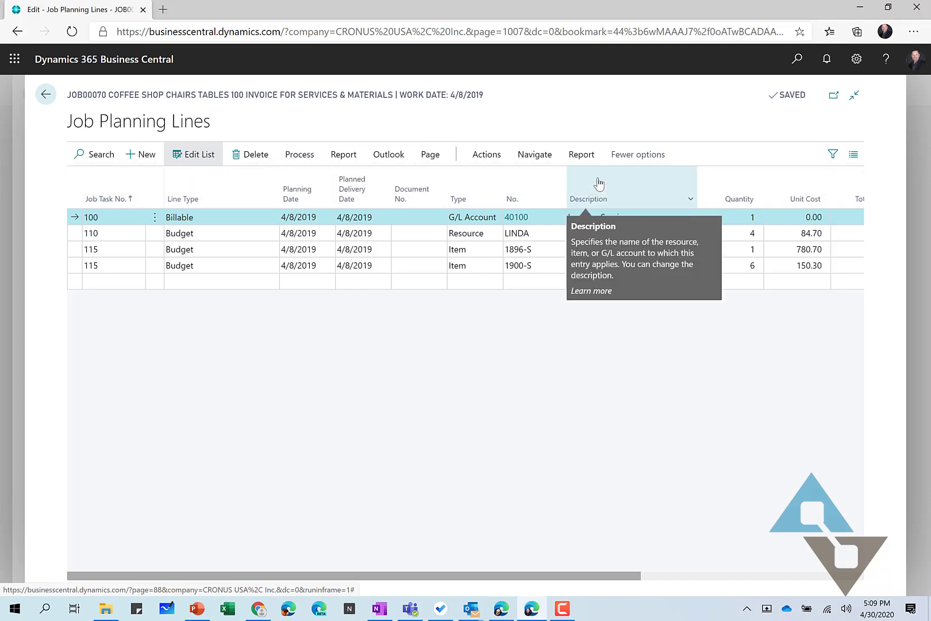